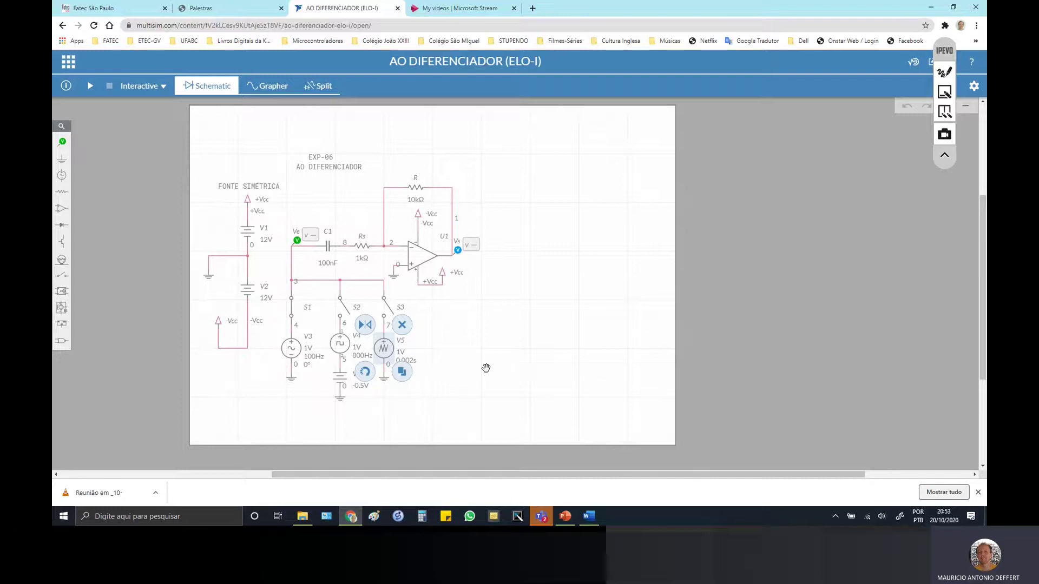
# Show the properties of the triangular source V5 and review its voltage amplitude, period, fall time and voltage offset
pyautogui.click(447, 391)
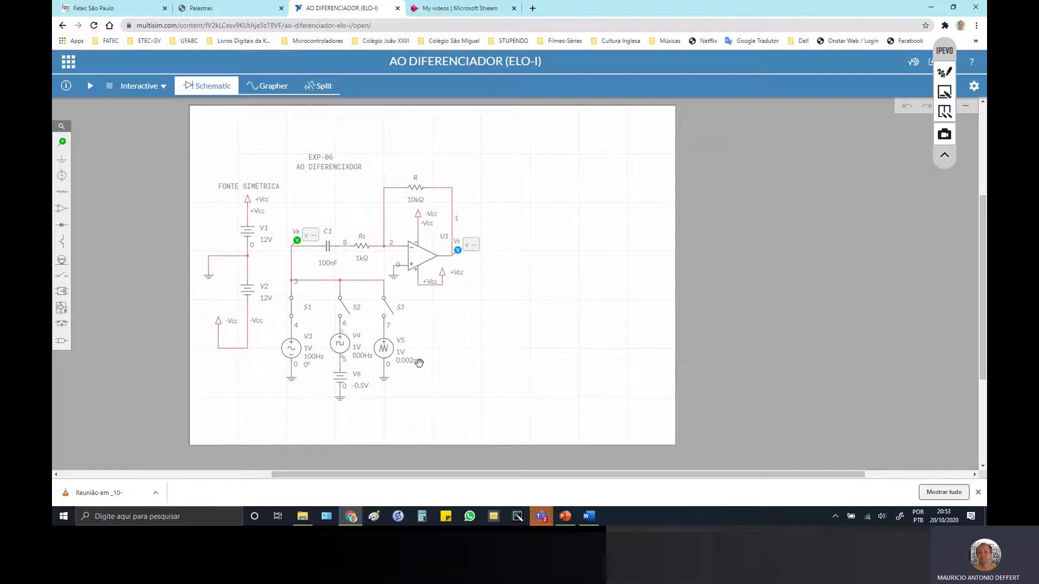
pyautogui.click(383, 350)
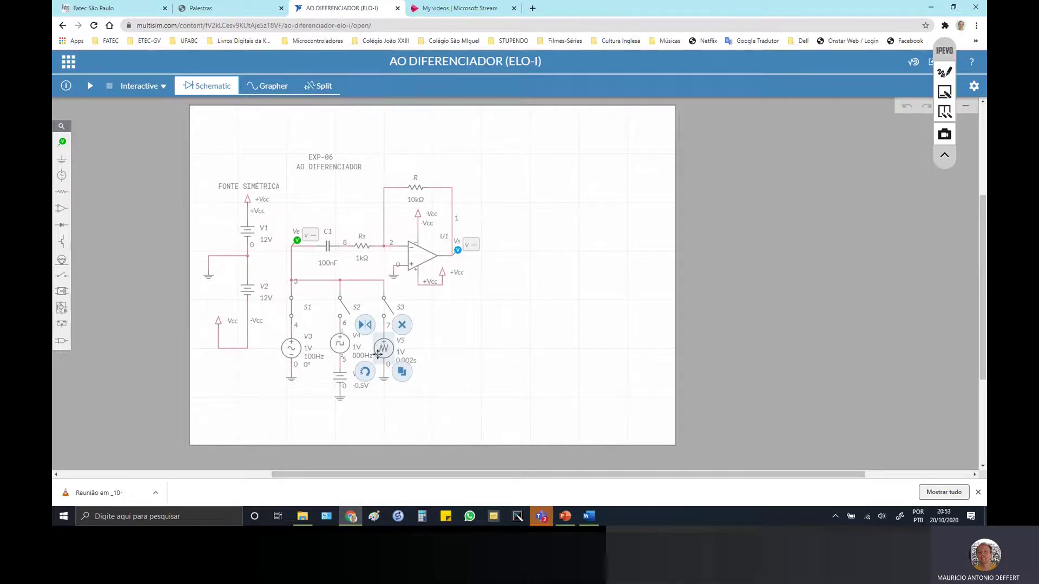
pyautogui.click(974, 87)
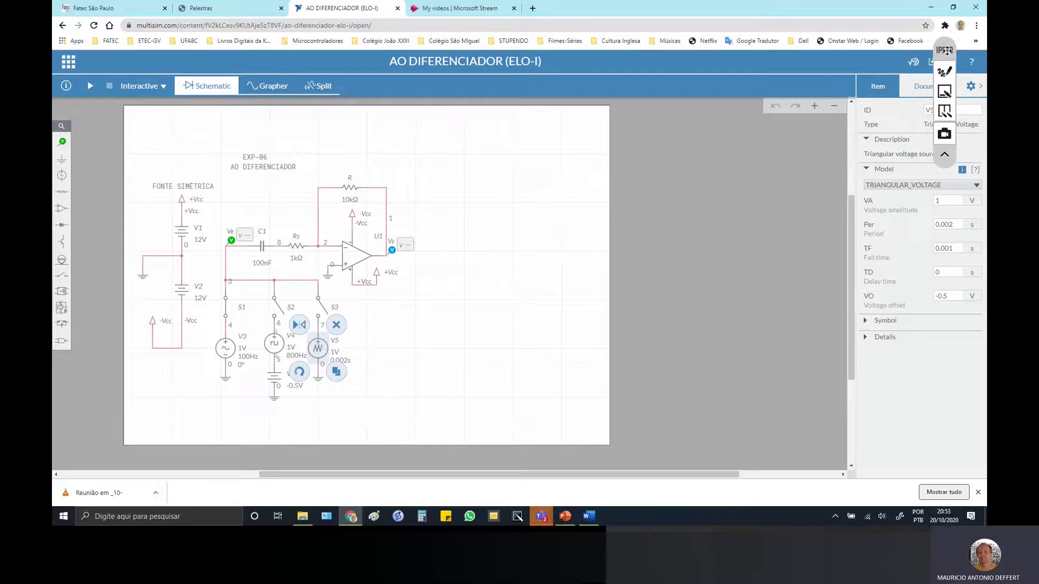
pyautogui.moveTo(944, 51)
pyautogui.mouseDown()
pyautogui.moveTo(827, 60)
pyautogui.moveTo(812, 97)
pyautogui.moveTo(815, 128)
pyautogui.mouseUp()
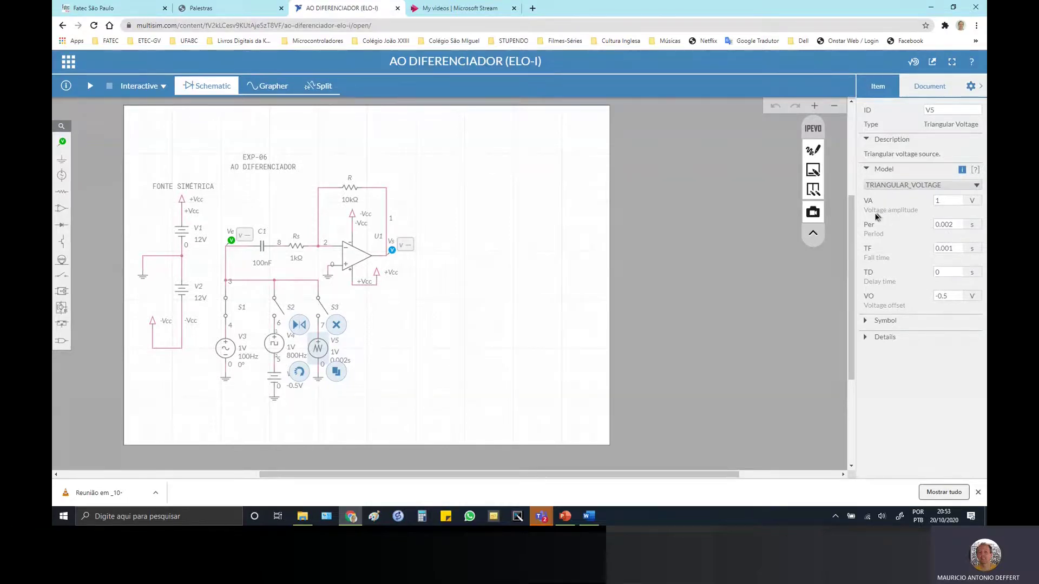
pyautogui.click(936, 201)
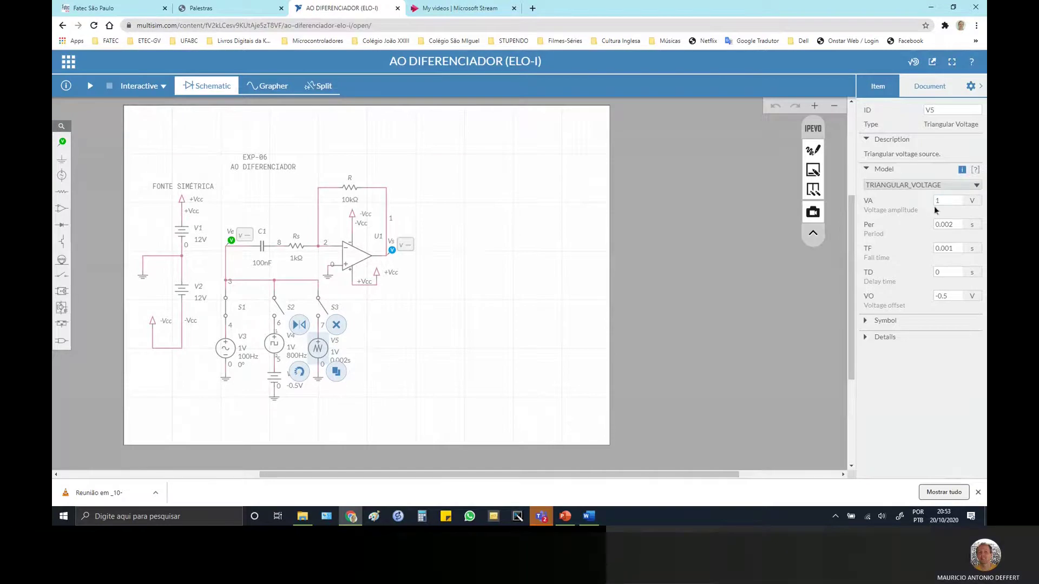
pyautogui.press('Return')
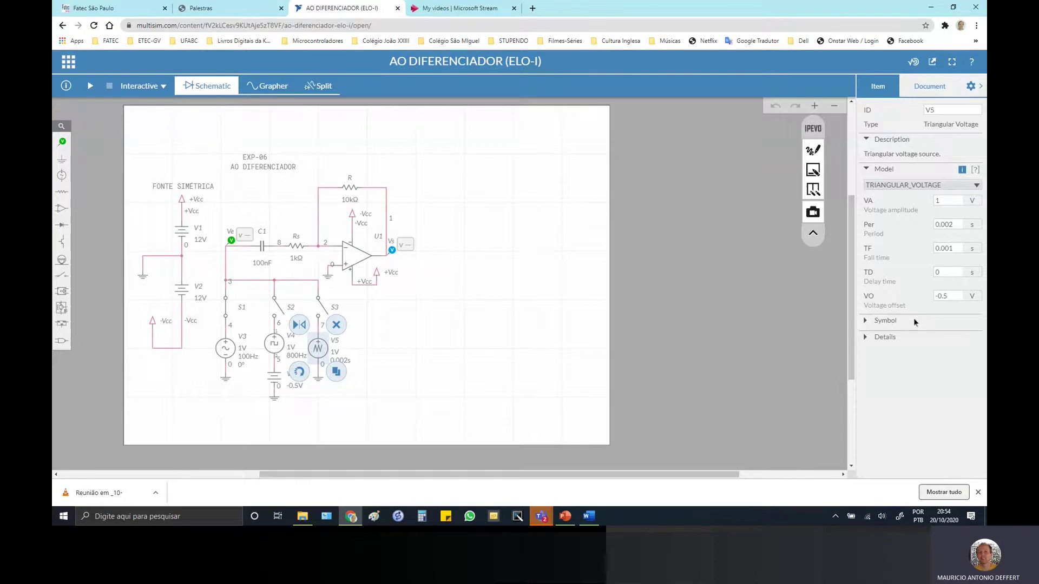
pyautogui.click(934, 201)
pyautogui.click(935, 295)
pyautogui.click(940, 296)
pyautogui.press('Return')
pyautogui.click(939, 226)
# Switch to the Windows calculator, move it clear of the V5 properties and set it to scientific mode
pyautogui.press('XF86Calculator')
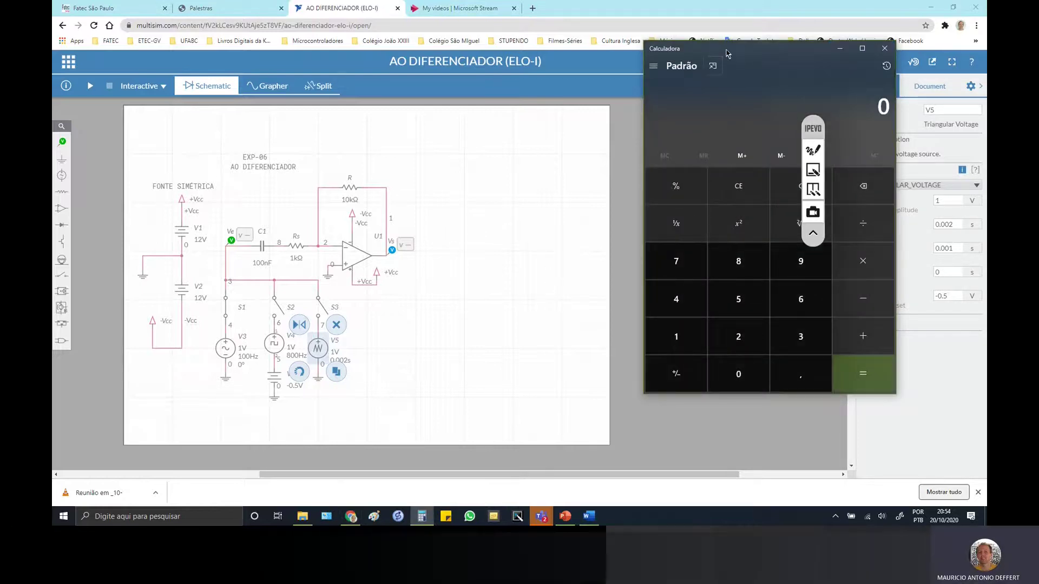
pyautogui.moveTo(726, 53); pyautogui.dragTo(491, 51)
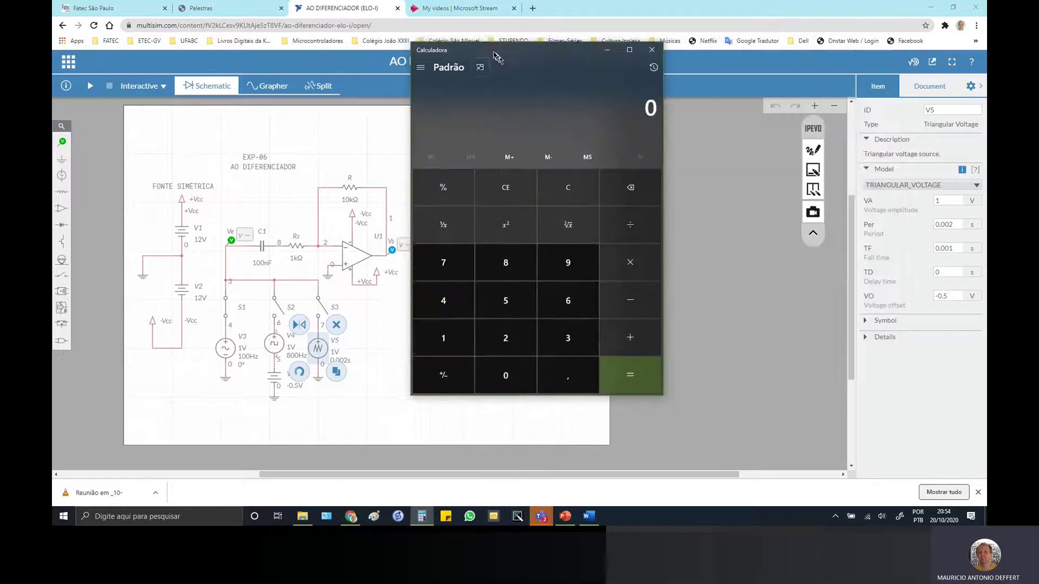
pyautogui.click(421, 66)
pyautogui.click(444, 127)
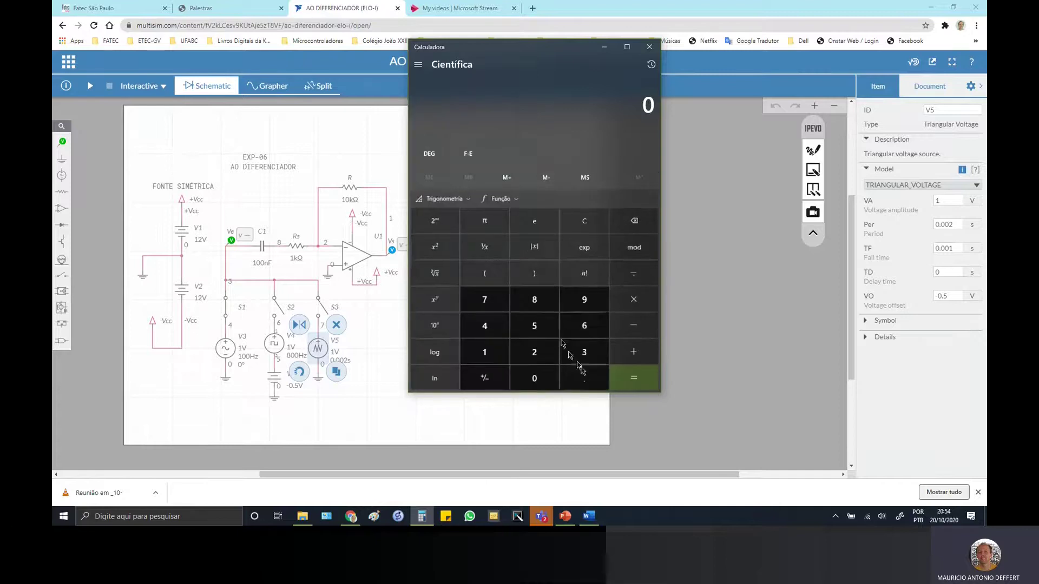
# Calculate the frequency as the reciprocal of the 0.002 s period, then close the calculator
pyautogui.click(583, 378)
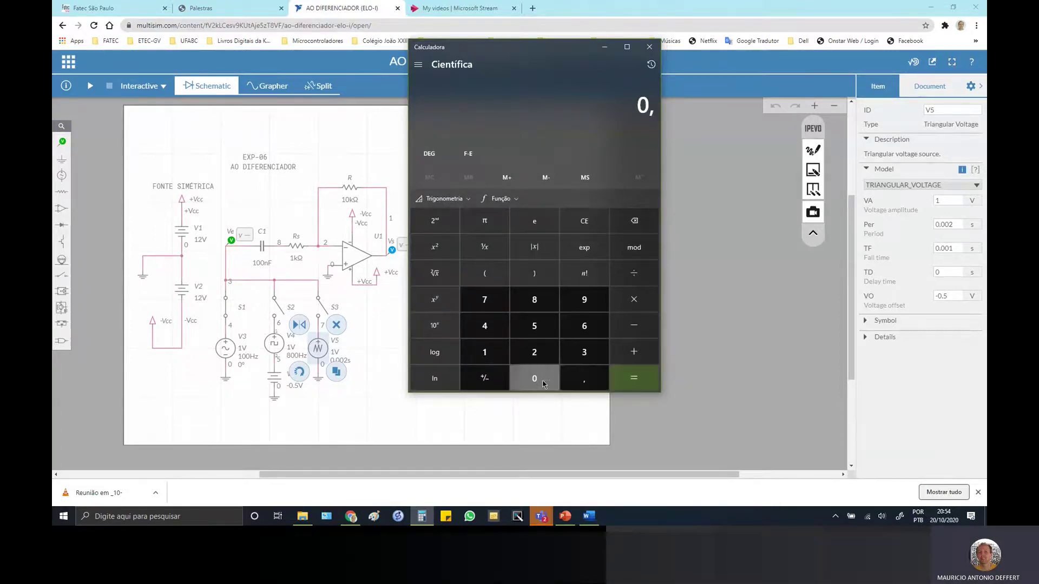
pyautogui.click(543, 382)
pyautogui.click(543, 382)
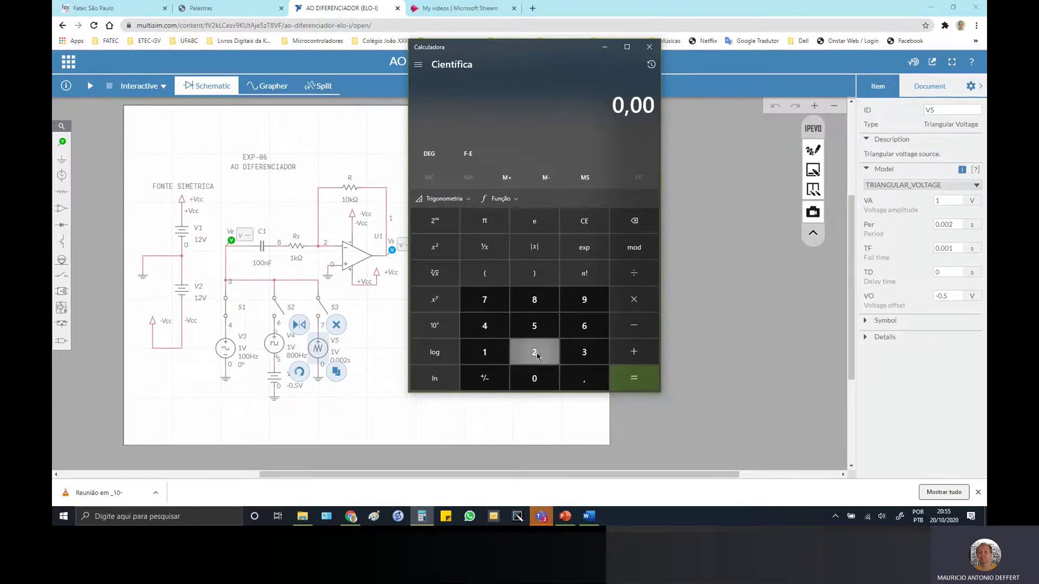
pyautogui.click(537, 356)
pyautogui.click(485, 247)
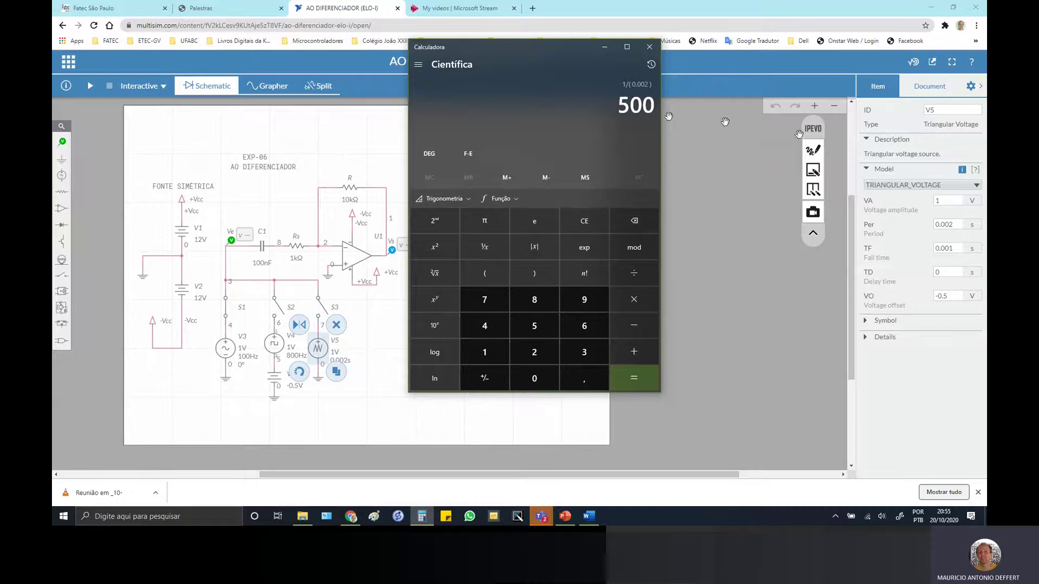
pyautogui.click(648, 47)
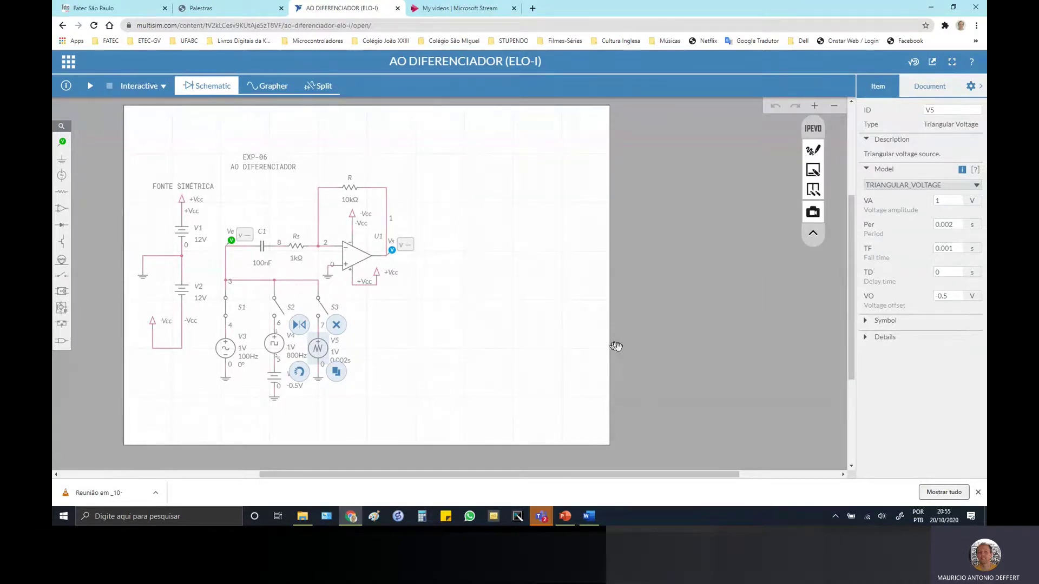
# Annotate the screen with a triangular pulse, retrace its falling edge and circle V5's TF fall time value
pyautogui.click(815, 155)
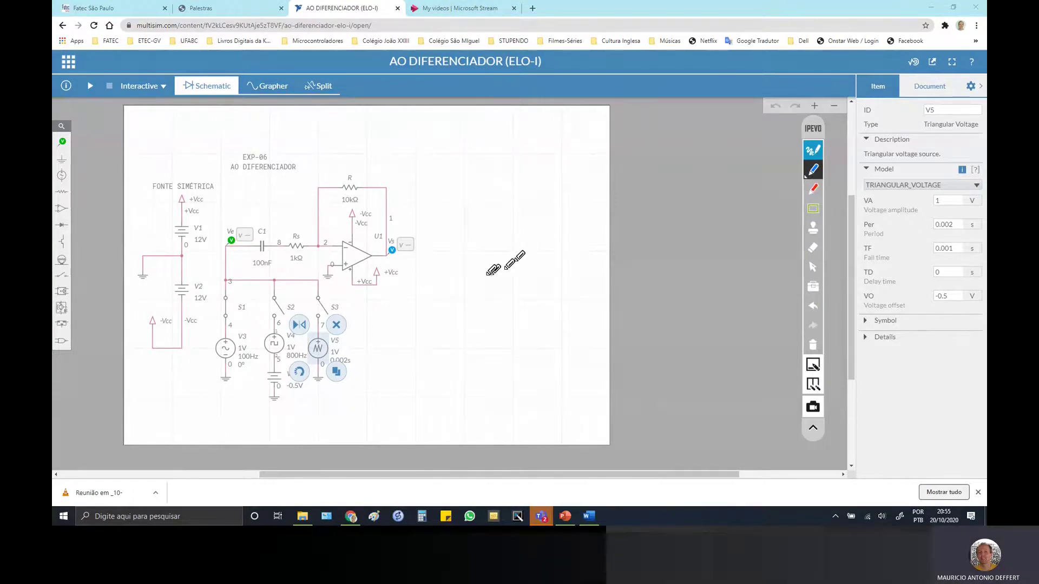
pyautogui.moveTo(441, 280)
pyautogui.mouseDown()
pyautogui.moveTo(488, 216)
pyautogui.moveTo(537, 288)
pyautogui.mouseUp()
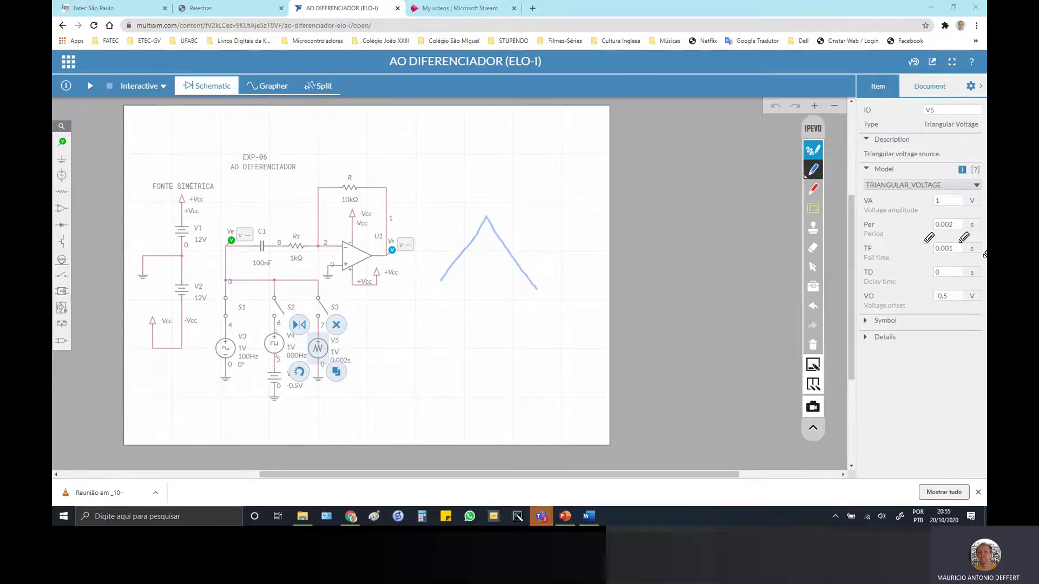
pyautogui.moveTo(492, 217); pyautogui.dragTo(553, 301)
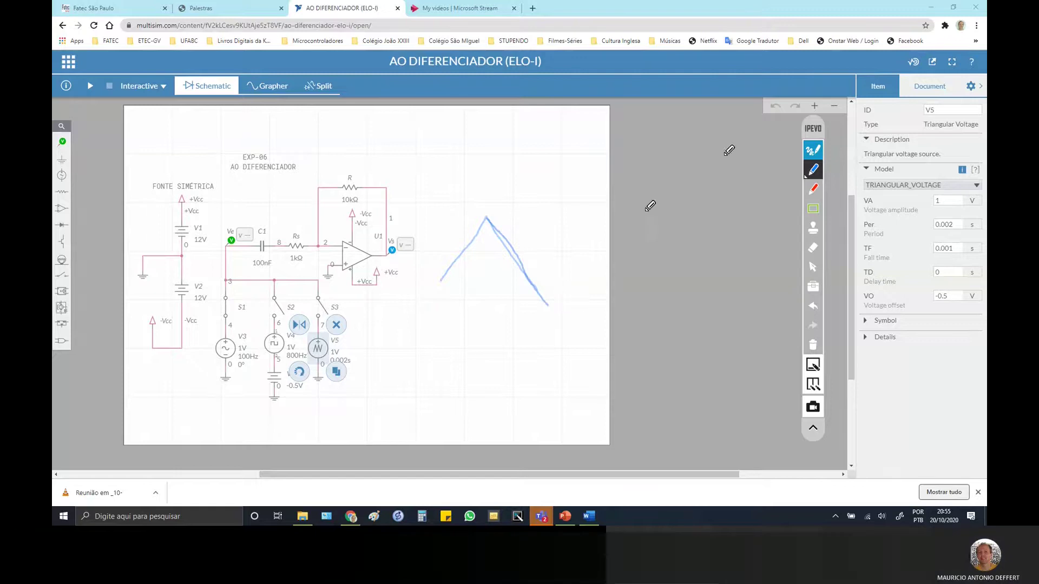
pyautogui.moveTo(944, 237)
pyautogui.mouseDown()
pyautogui.moveTo(931, 253)
pyautogui.moveTo(951, 264)
pyautogui.moveTo(981, 254)
pyautogui.moveTo(951, 239)
pyautogui.mouseUp()
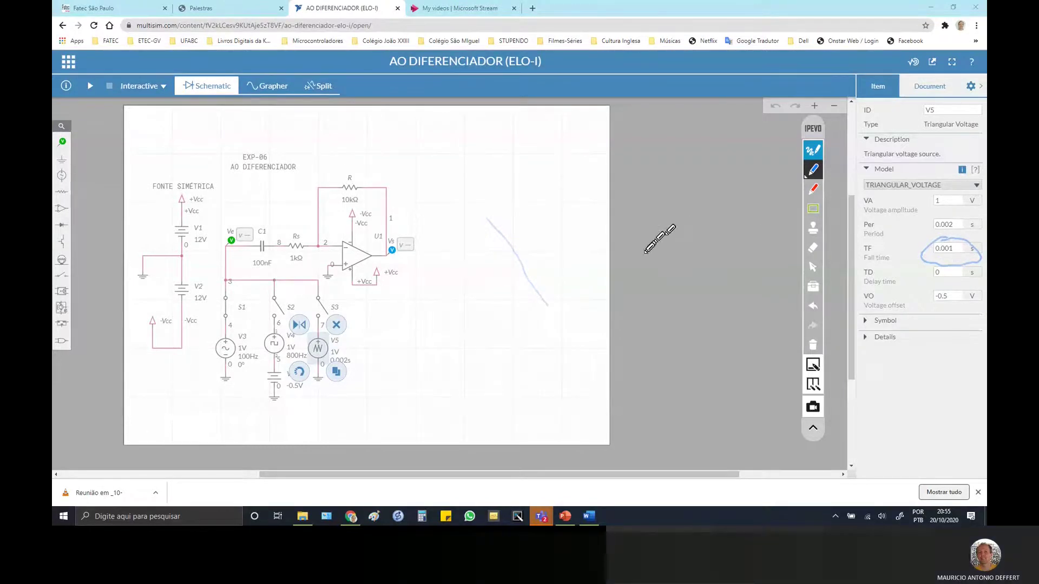
# Sketch a rising and a falling ramp, then a three-cycle triangular wave beside the circuit, and leave annotation mode
pyautogui.moveTo(429, 292); pyautogui.dragTo(495, 233)
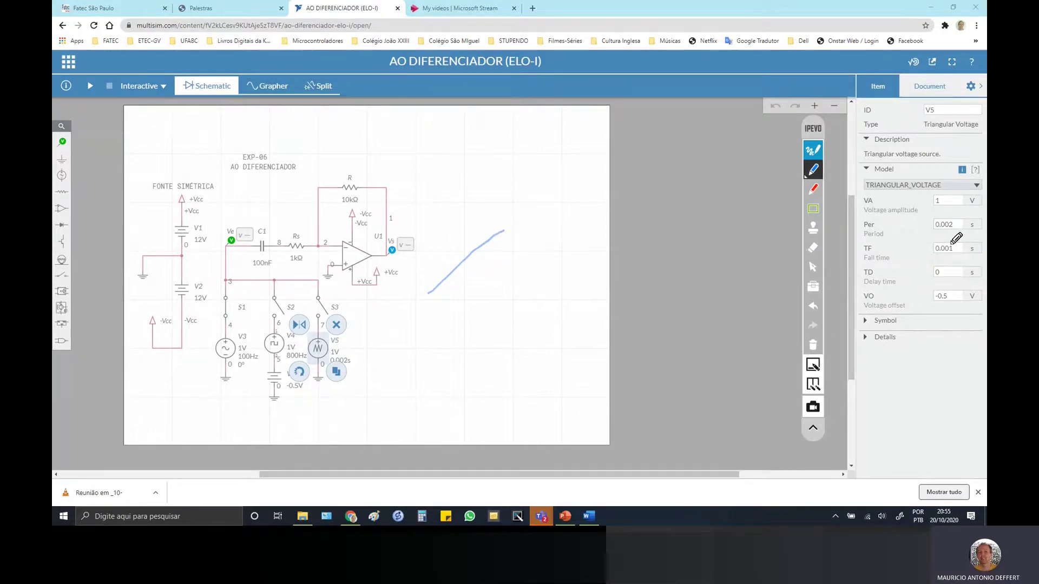
pyautogui.moveTo(503, 230); pyautogui.dragTo(590, 333)
pyautogui.moveTo(418, 249)
pyautogui.mouseDown()
pyautogui.moveTo(456, 204)
pyautogui.moveTo(486, 295)
pyautogui.moveTo(508, 200)
pyautogui.moveTo(549, 297)
pyautogui.moveTo(582, 195)
pyautogui.moveTo(628, 296)
pyautogui.mouseUp()
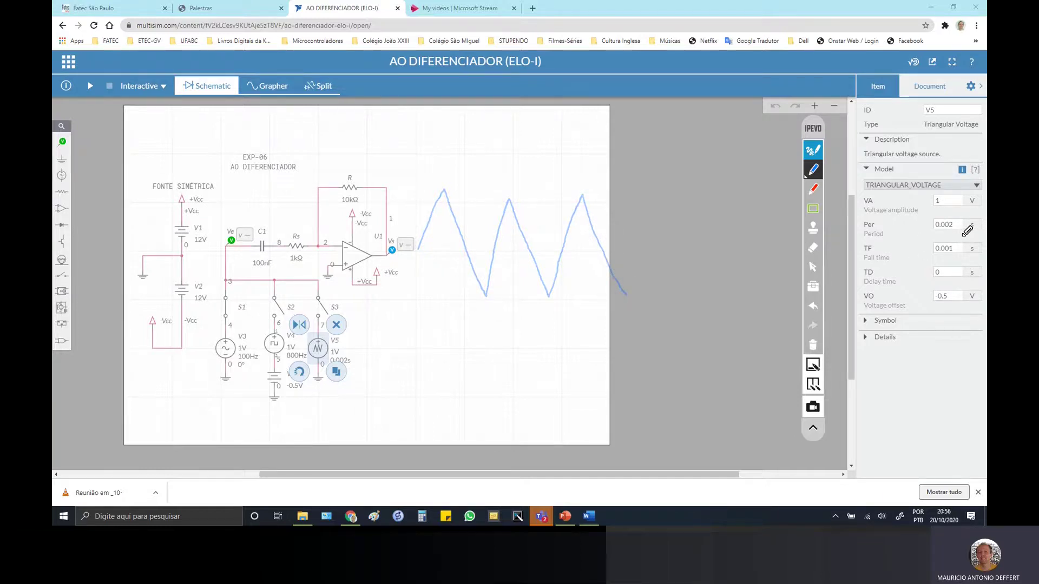
pyautogui.click(812, 152)
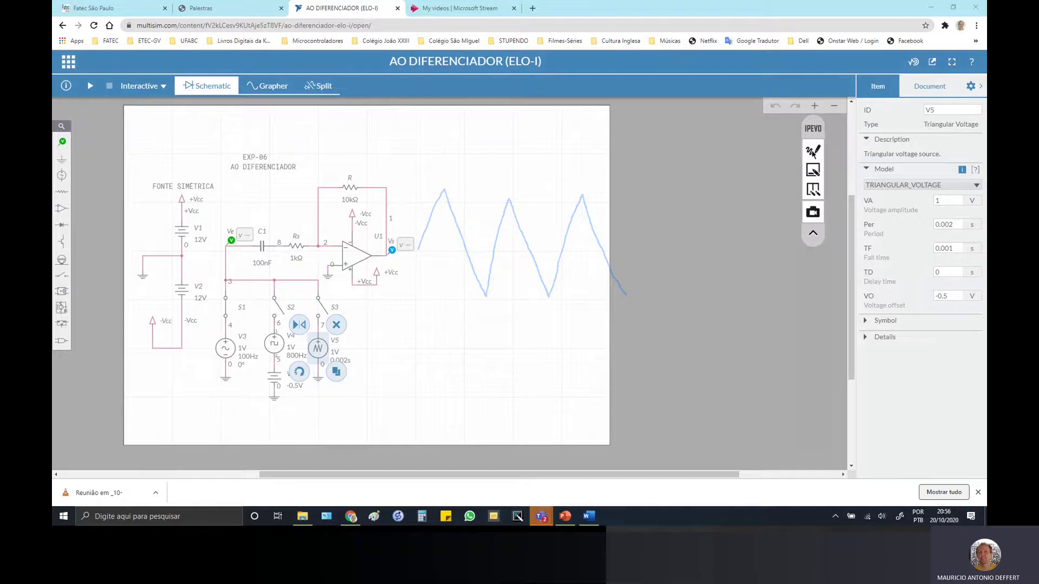
pyautogui.moveTo(813, 128)
pyautogui.mouseDown()
pyautogui.moveTo(896, 22)
pyautogui.moveTo(955, 18)
pyautogui.mouseUp()
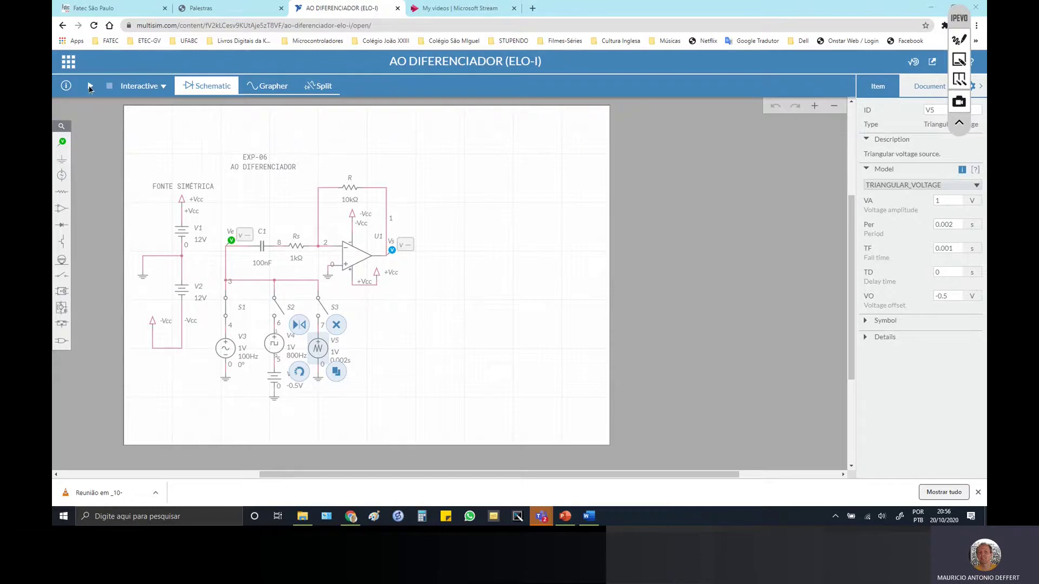
# Run the interactive simulation, open switch S1 and close switch S3 so that triangular source V5 feeds the differentiator
pyautogui.click(89, 86)
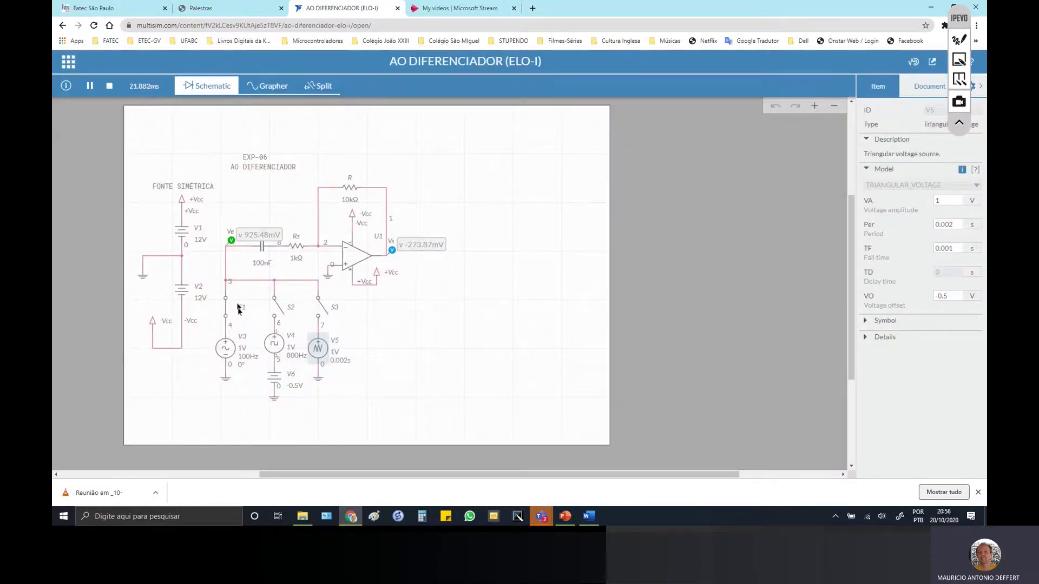
pyautogui.click(226, 310)
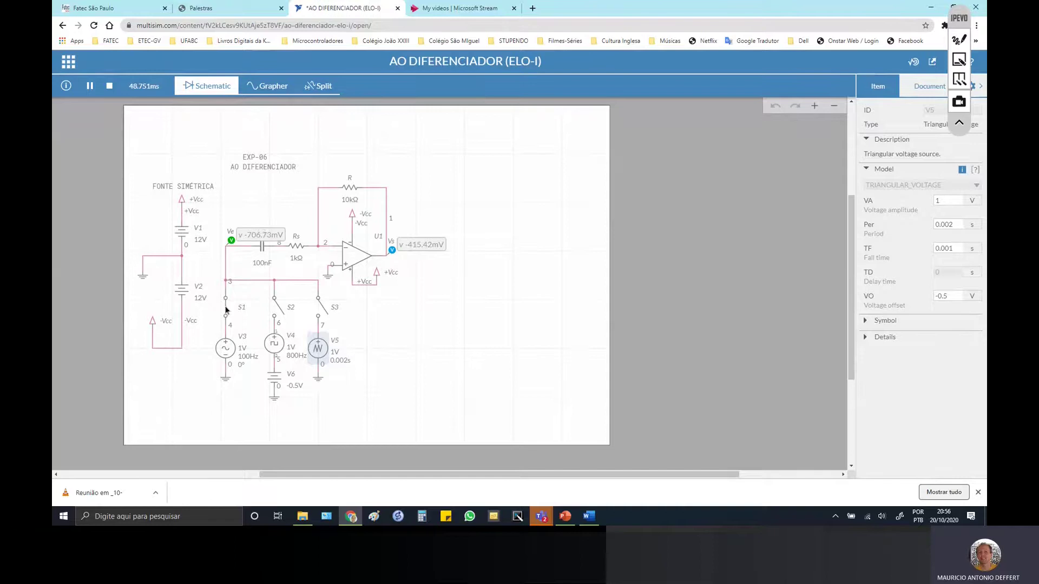
pyautogui.click(226, 310)
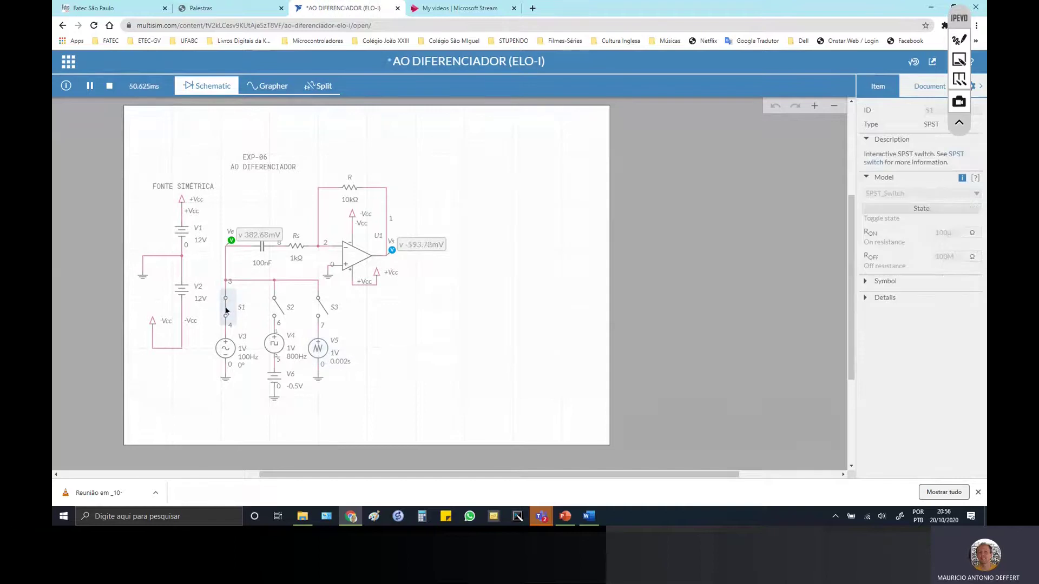
pyautogui.click(321, 311)
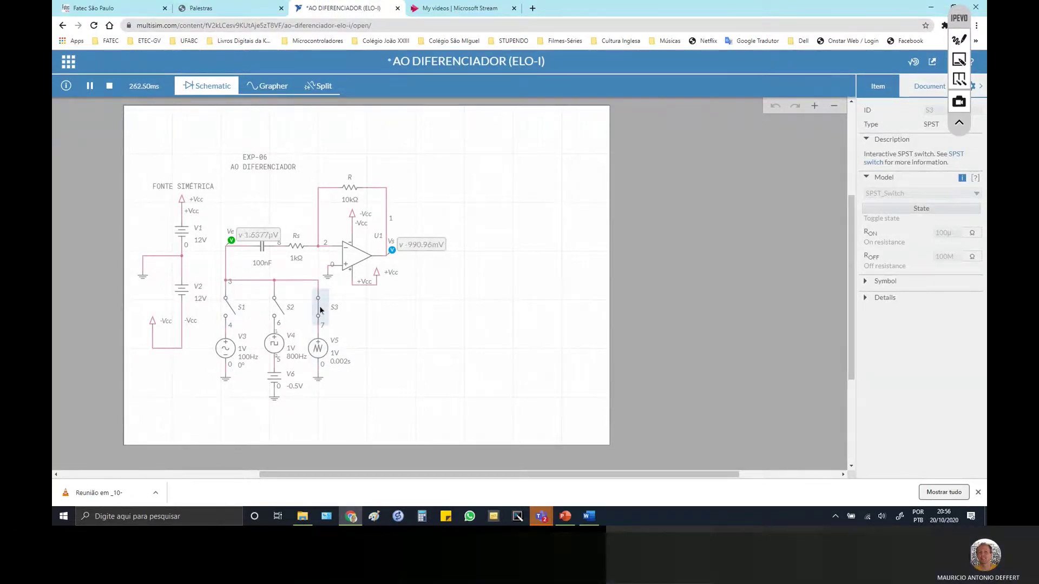
# Show the schematic and graph side by side and recapture the waveforms by setting the trigger to None and back to Single
pyautogui.click(322, 88)
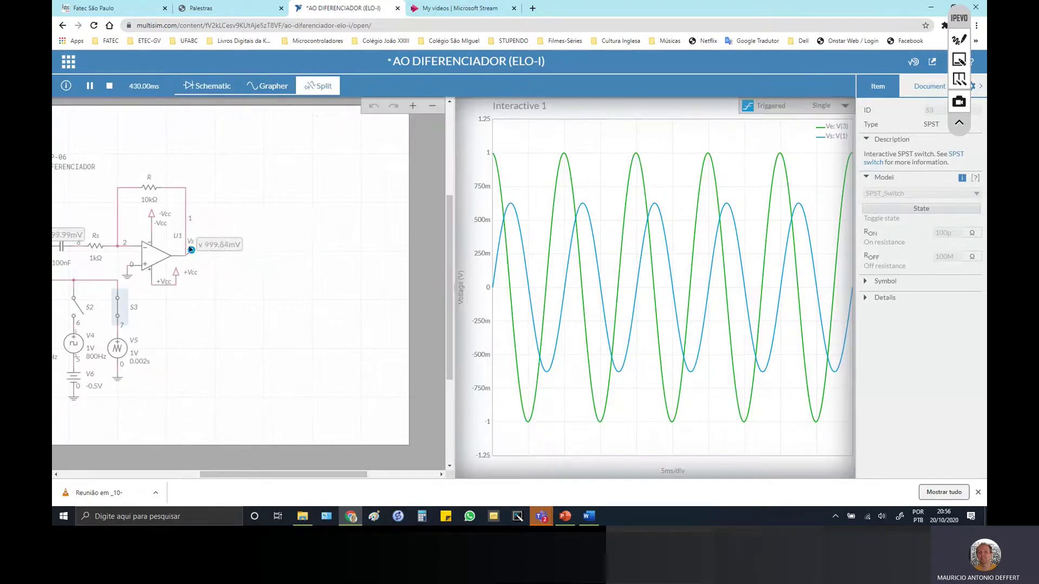
pyautogui.moveTo(654, 208)
pyautogui.click(678, 148)
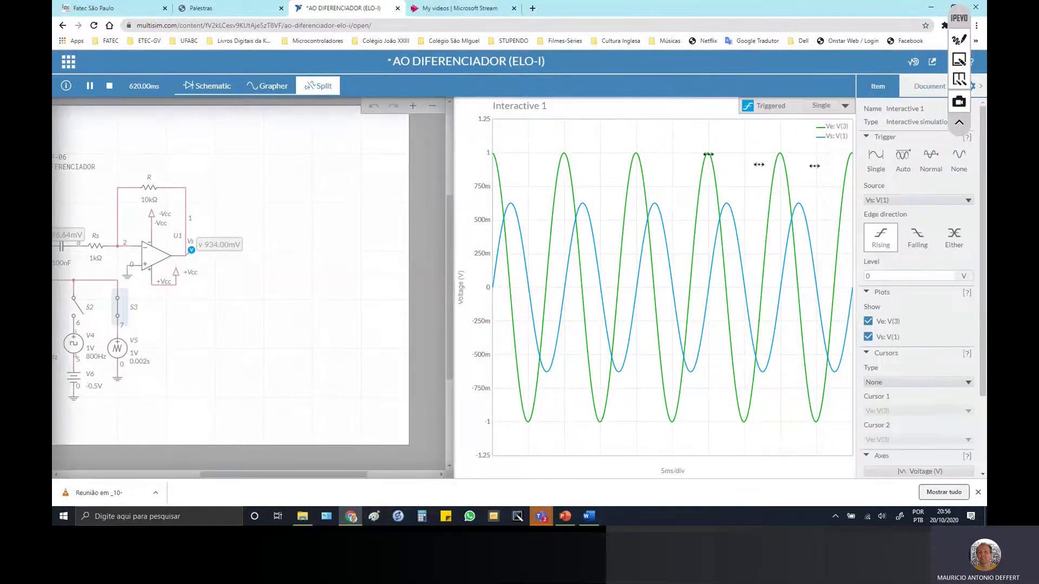
pyautogui.click(958, 160)
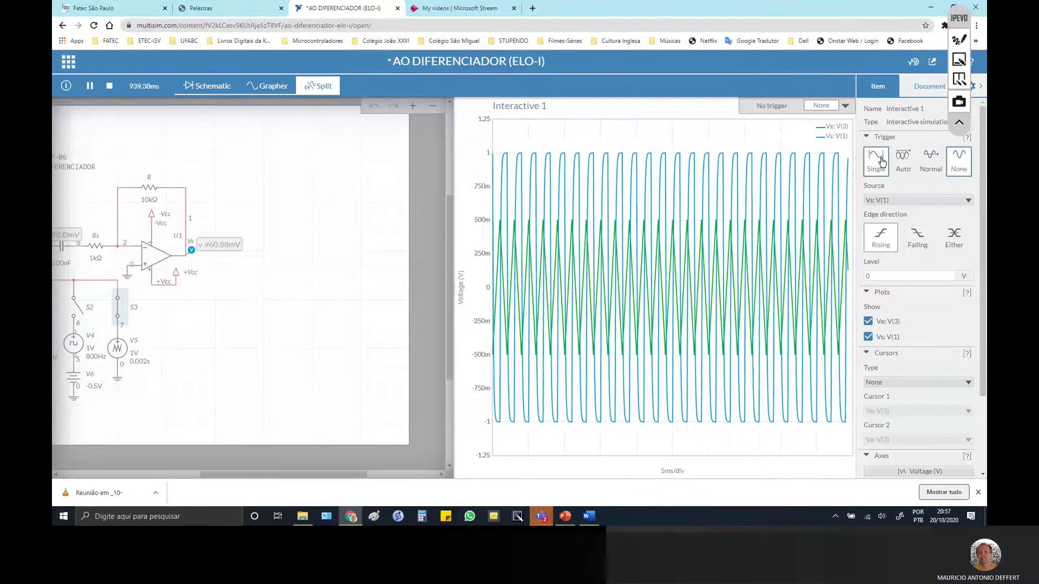
pyautogui.click(882, 161)
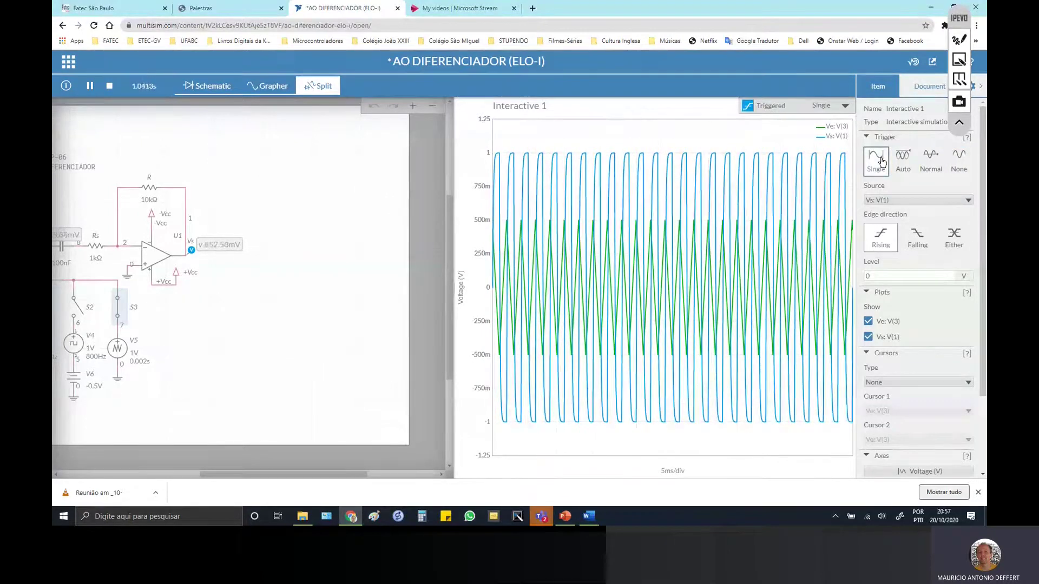
# Set the graph's time scale to 500 µs/div
pyautogui.scroll(-2, 897, 353)
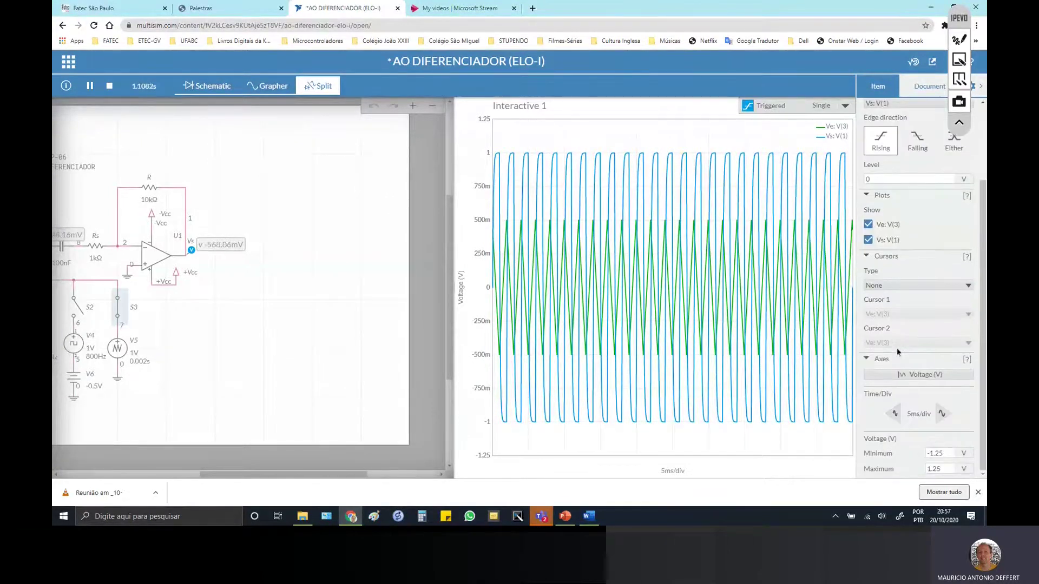
pyautogui.click(894, 414)
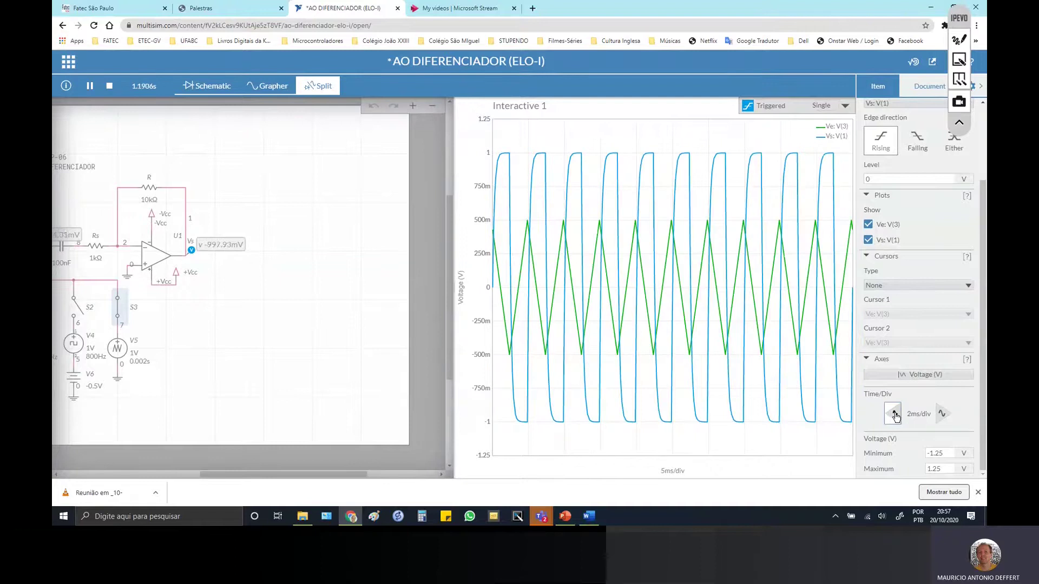
pyautogui.click(893, 414)
pyautogui.click(894, 414)
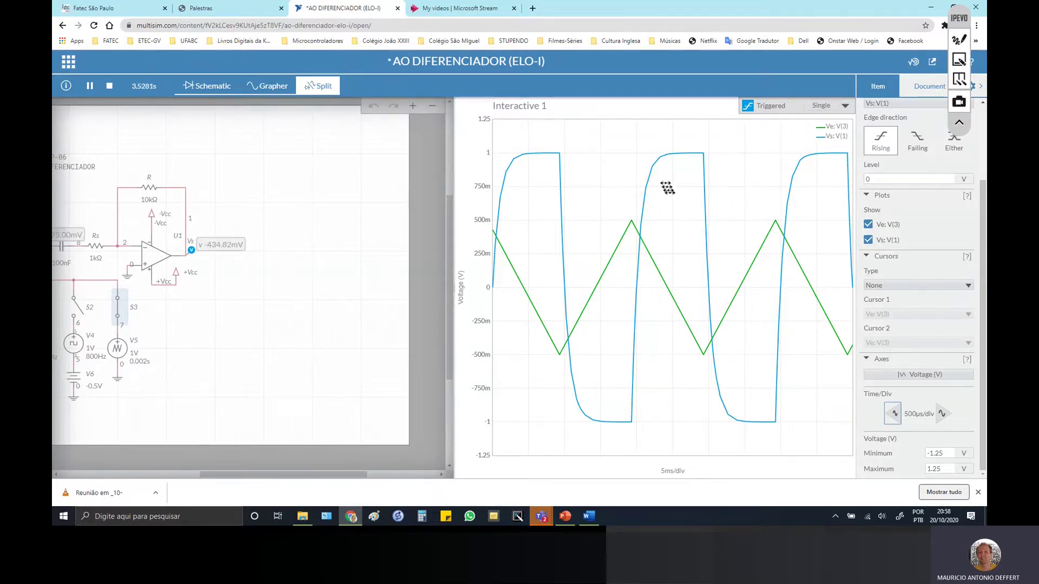
pyautogui.moveTo(648, 194)
# Stop the simulation and select the triangular source V5 to show its properties
pyautogui.click(109, 85)
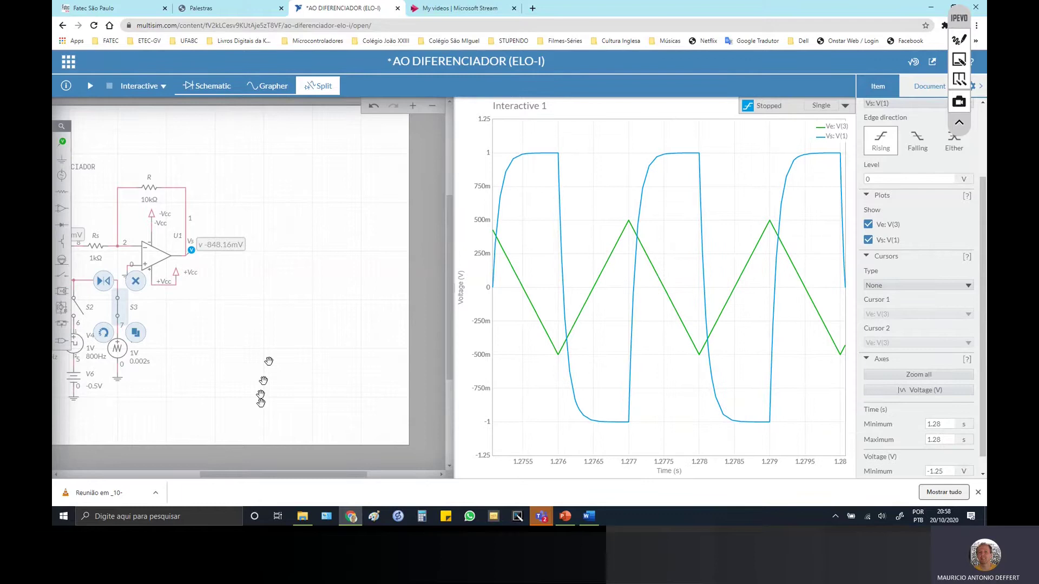
pyautogui.moveTo(323, 478); pyautogui.dragTo(257, 480)
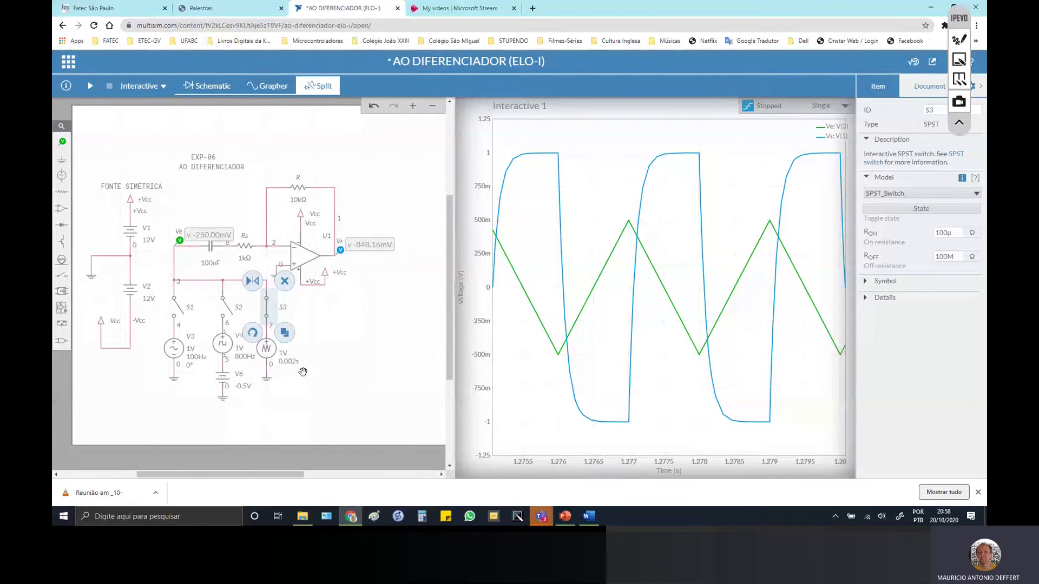
pyautogui.click(265, 349)
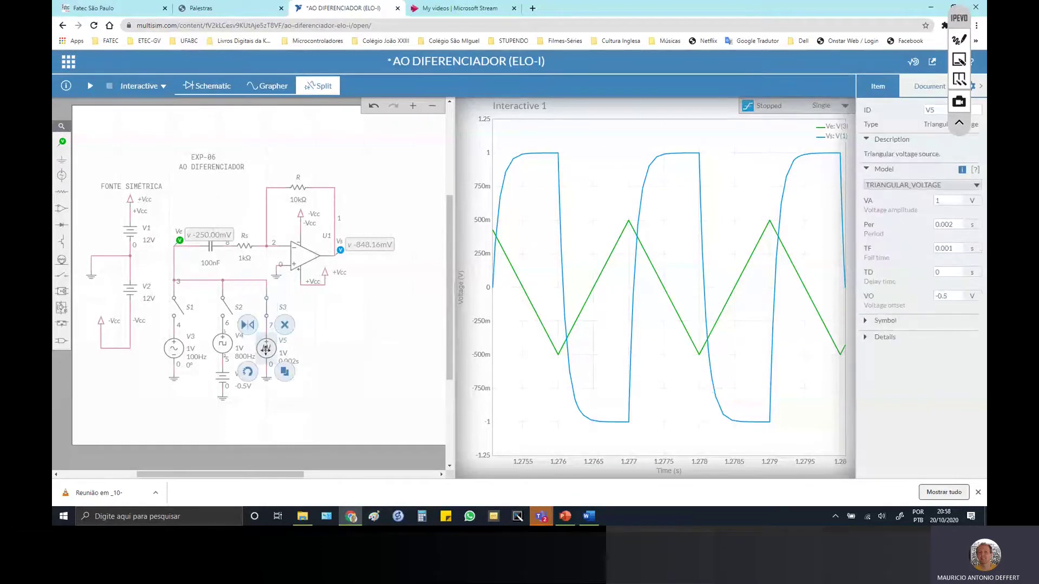
# Switch to the Calculator and compute the reciprocal of 3000 for the triangular source's period, closing the Calculator when done
pyautogui.click(429, 515)
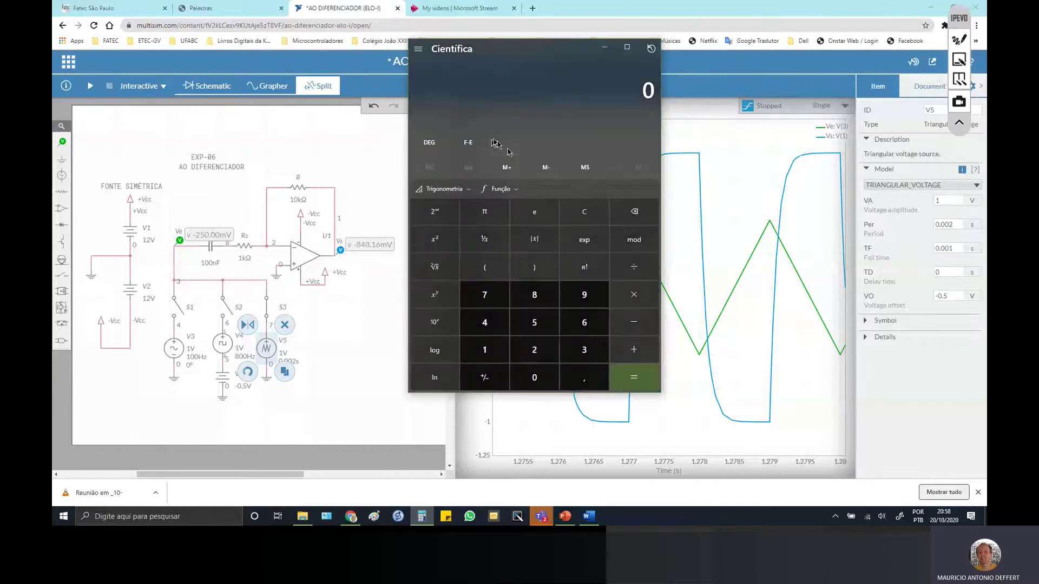
pyautogui.click(584, 352)
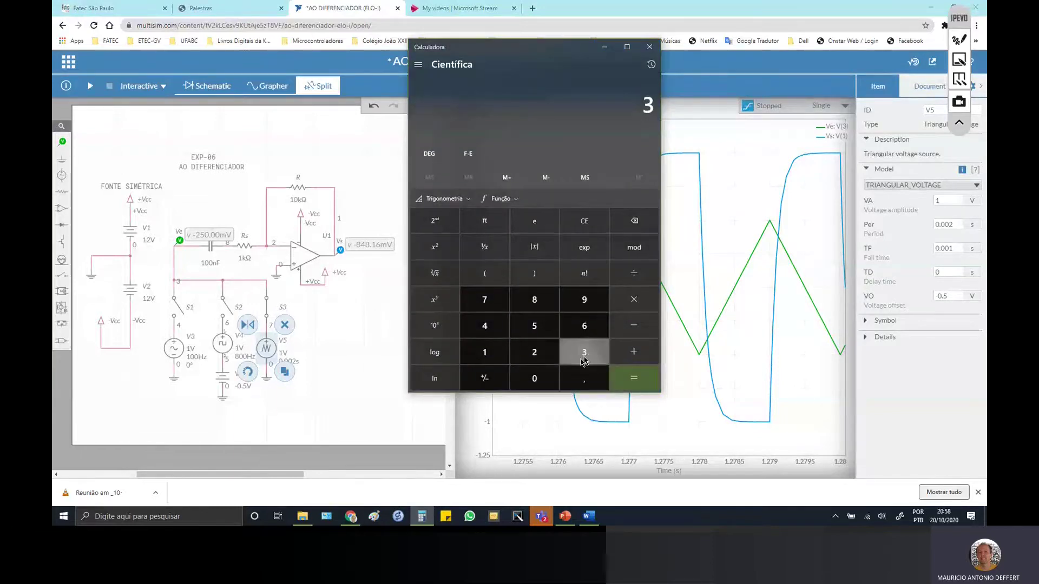
pyautogui.click(543, 385)
pyautogui.click(544, 385)
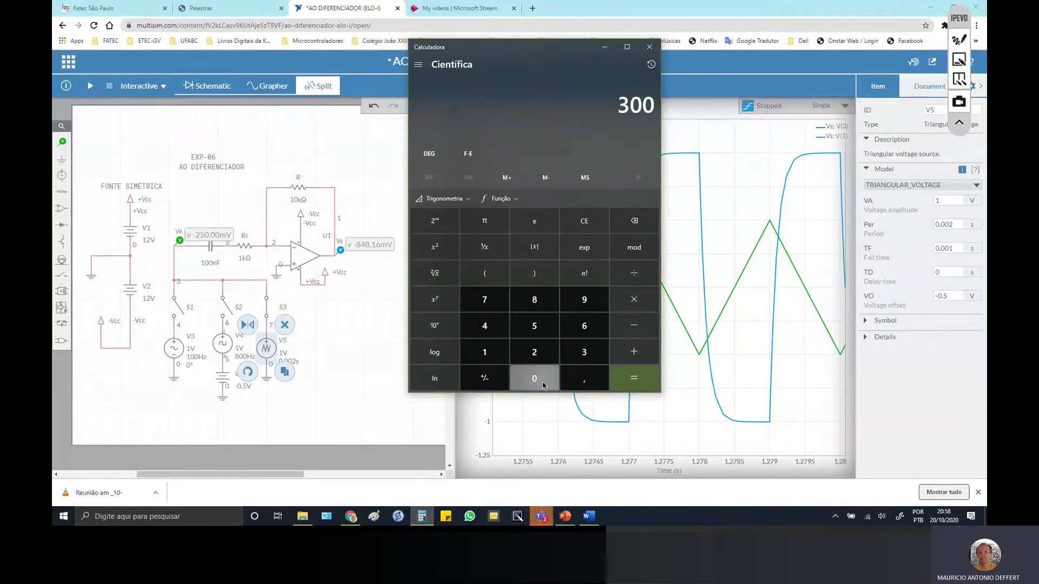
pyautogui.click(543, 386)
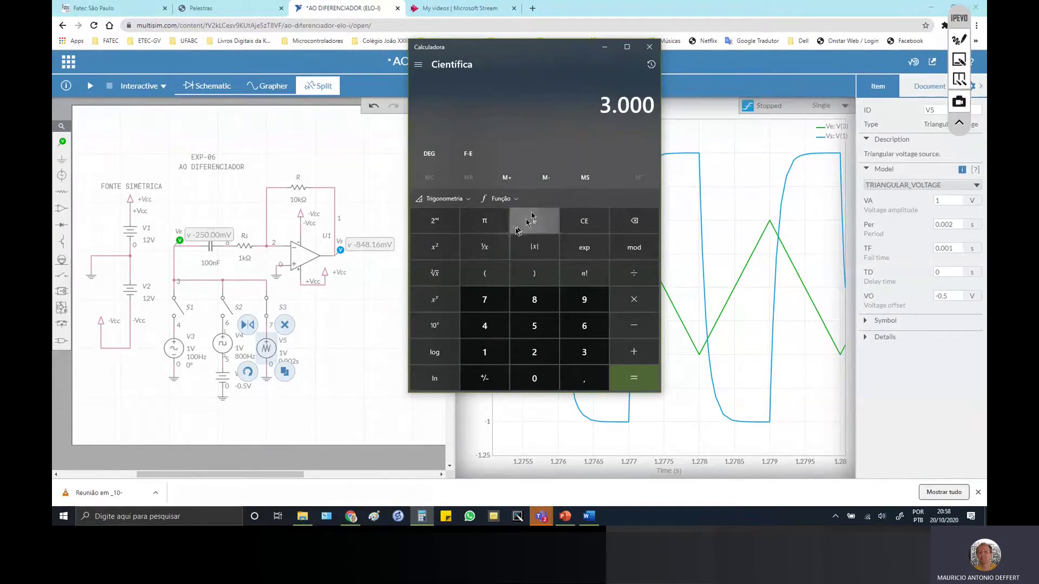
pyautogui.click(498, 244)
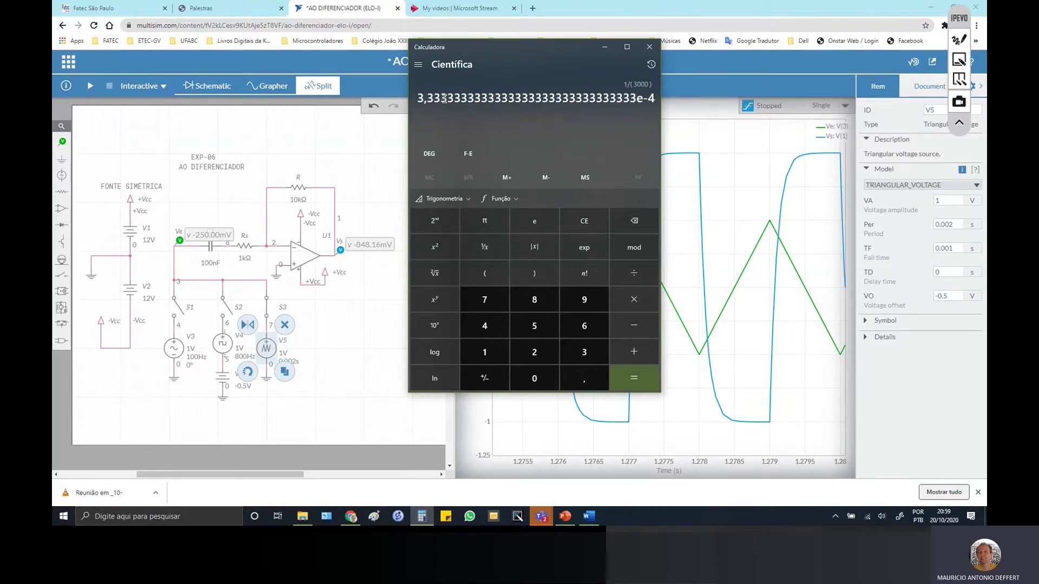
pyautogui.click(649, 47)
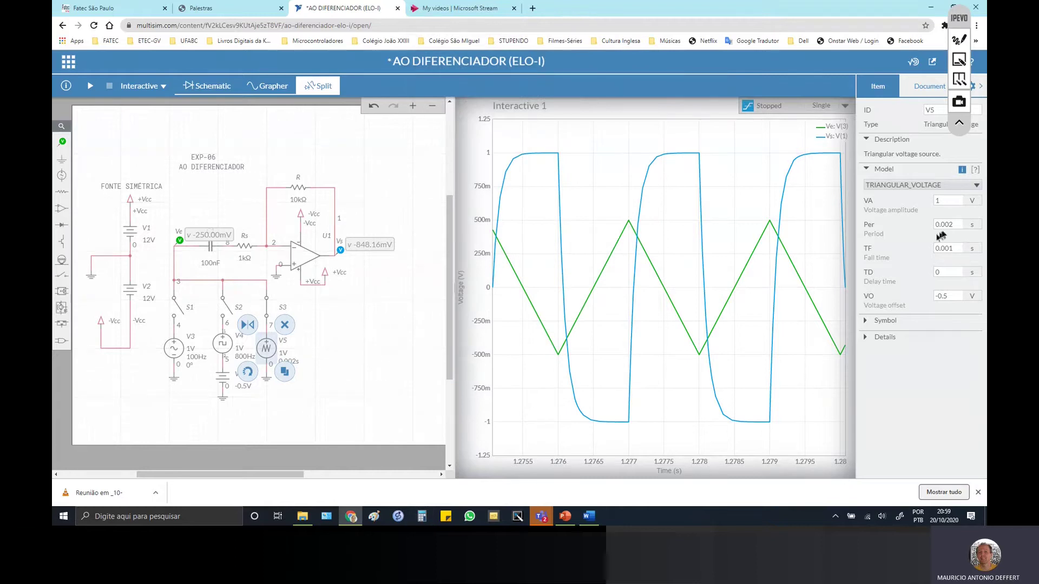
# Set the period of triangular source V5 to 0.3m s
pyautogui.click(949, 227)
pyautogui.doubleClick(954, 224)
pyautogui.press('BackSpace')
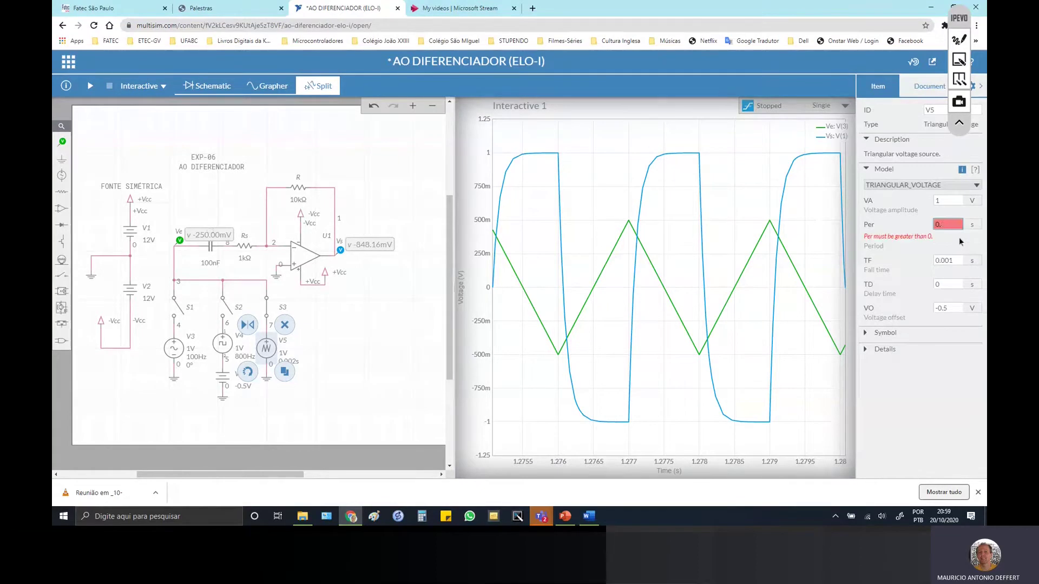
pyautogui.write('3')
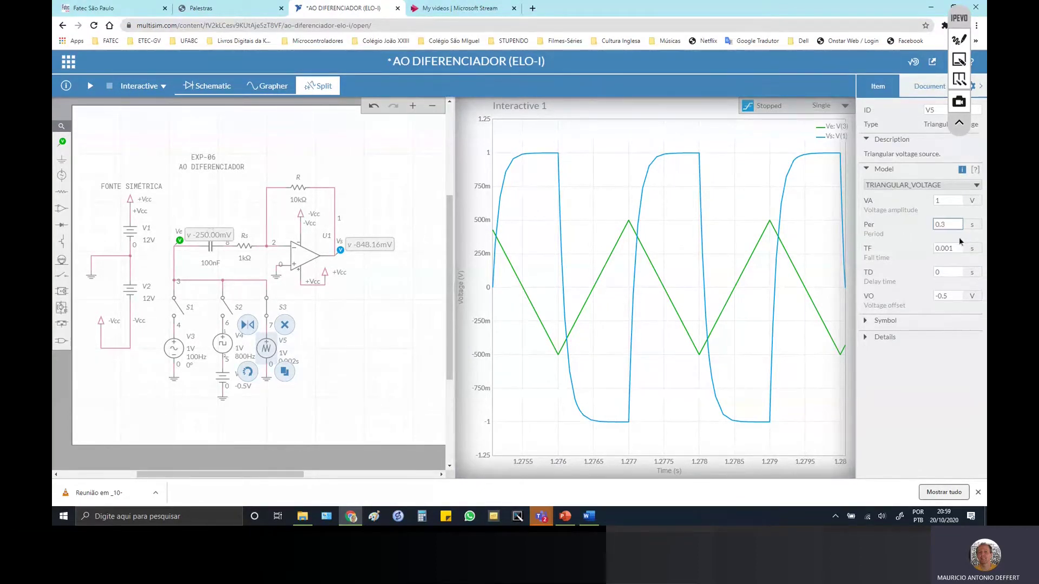
pyautogui.doubleClick(955, 248)
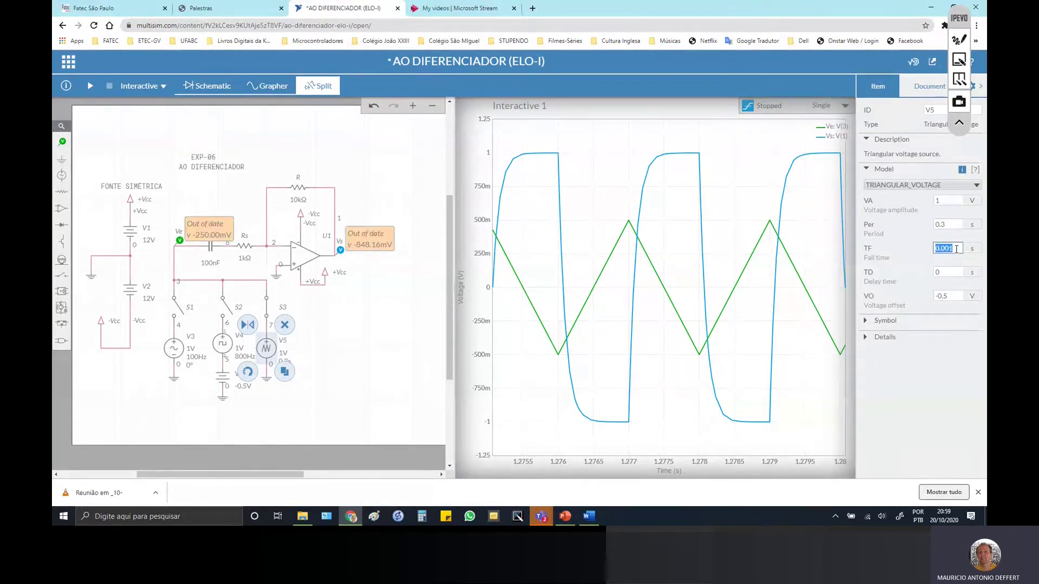
pyautogui.click(956, 250)
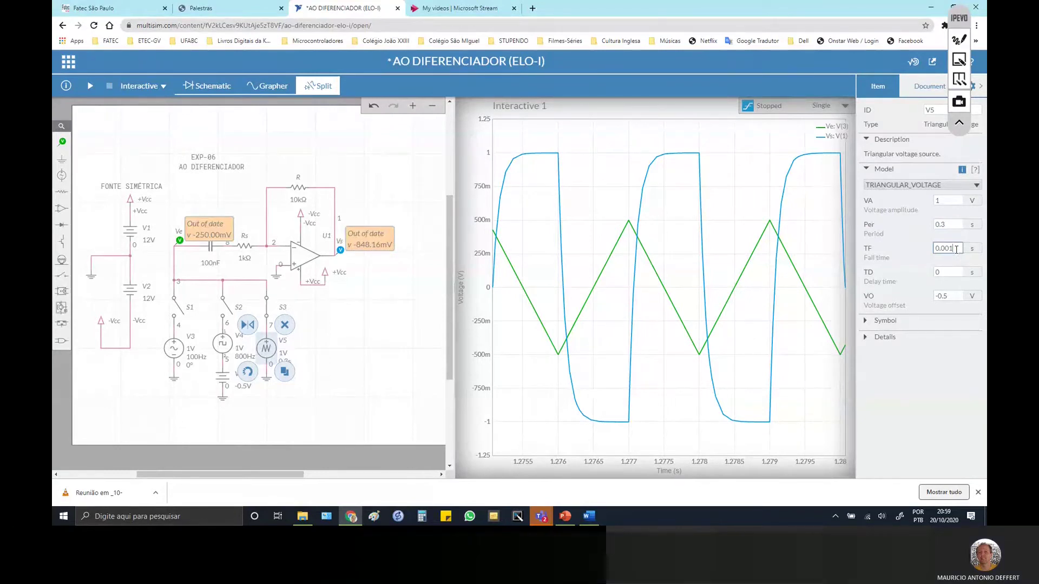
pyautogui.doubleClick(949, 223)
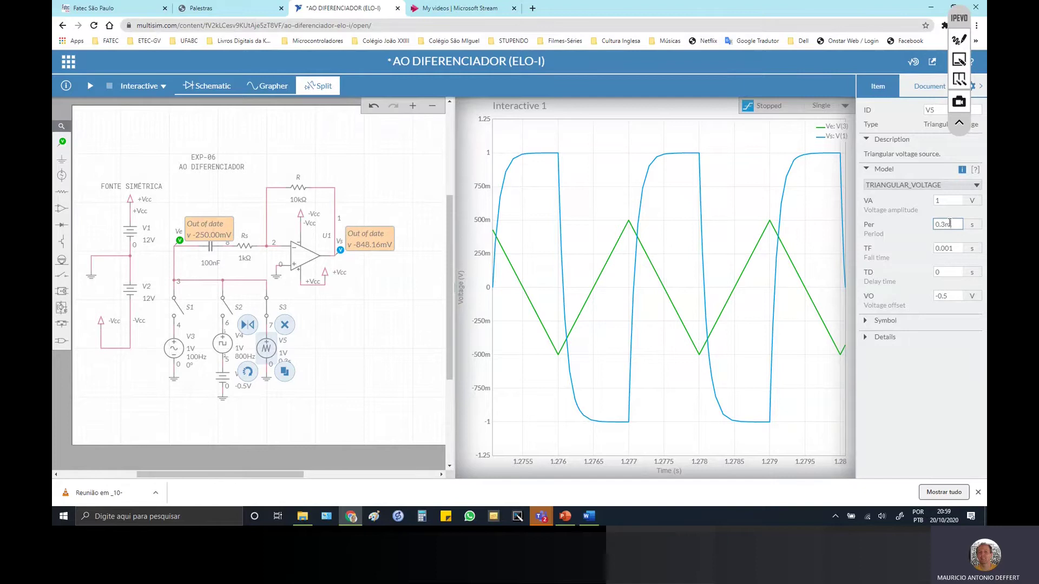
# Set the fall time of triangular source V5 to 0.15m s
pyautogui.doubleClick(956, 250)
pyautogui.press('End')
pyautogui.press('BackSpace')
pyautogui.press('BackSpace')
pyautogui.press('BackSpace')
pyautogui.press('BackSpace')
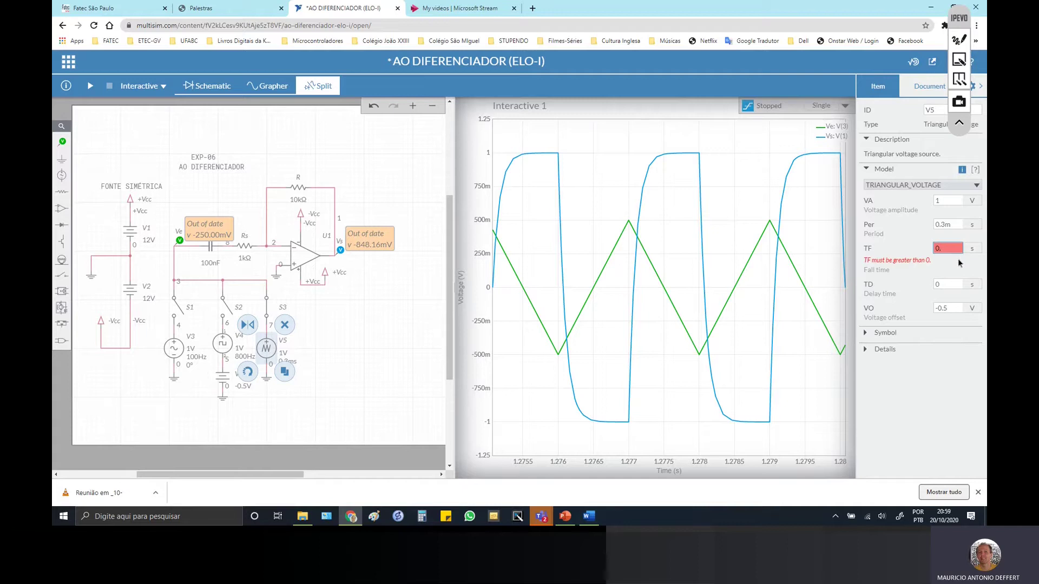
pyautogui.write('.15m')
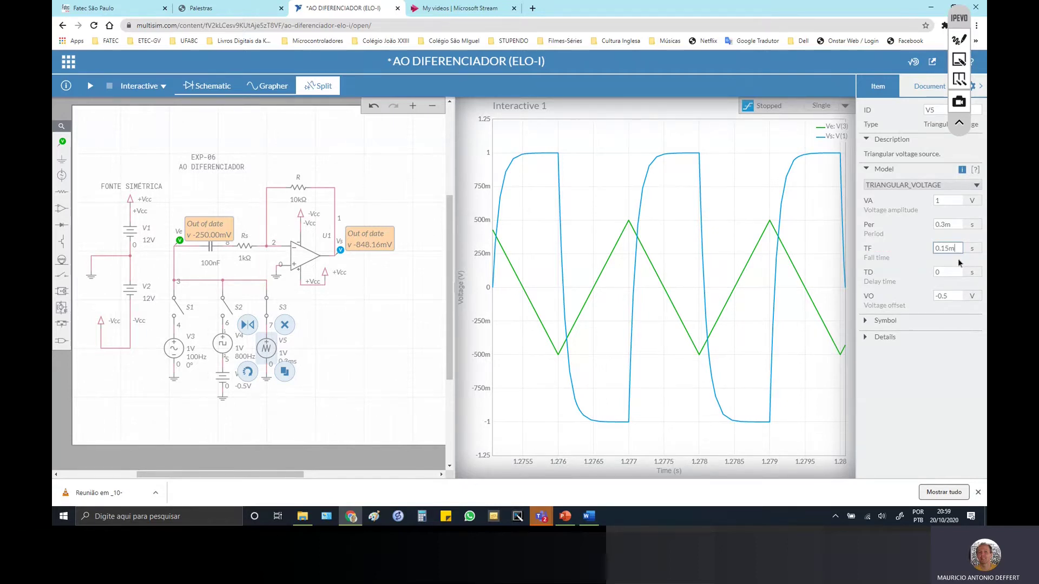
pyautogui.click(940, 401)
# Run the interactive simulation and set the graph's time scale to 100 µs/div
pyautogui.click(90, 85)
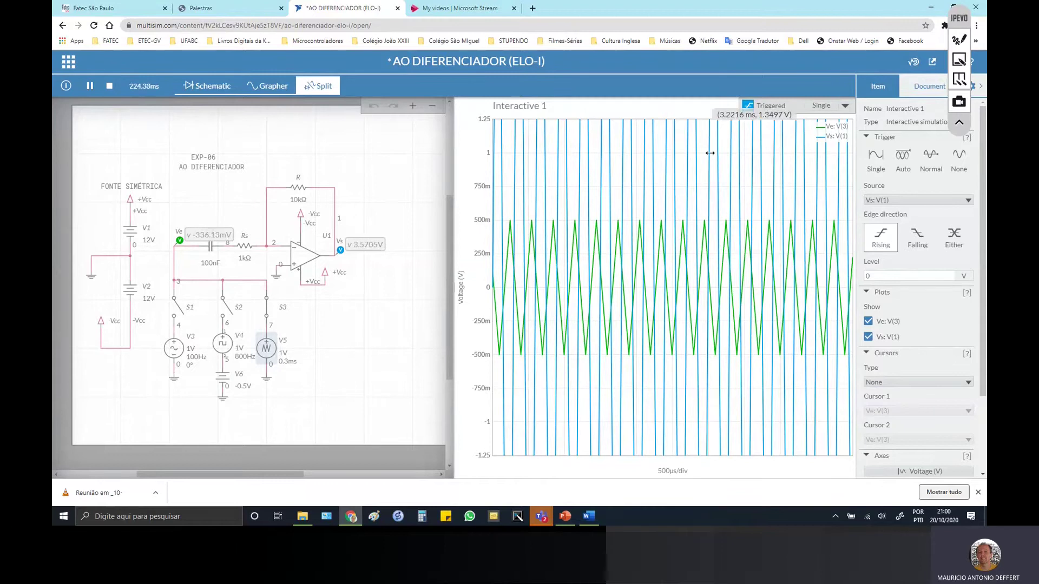
pyautogui.scroll(-2, 984, 276)
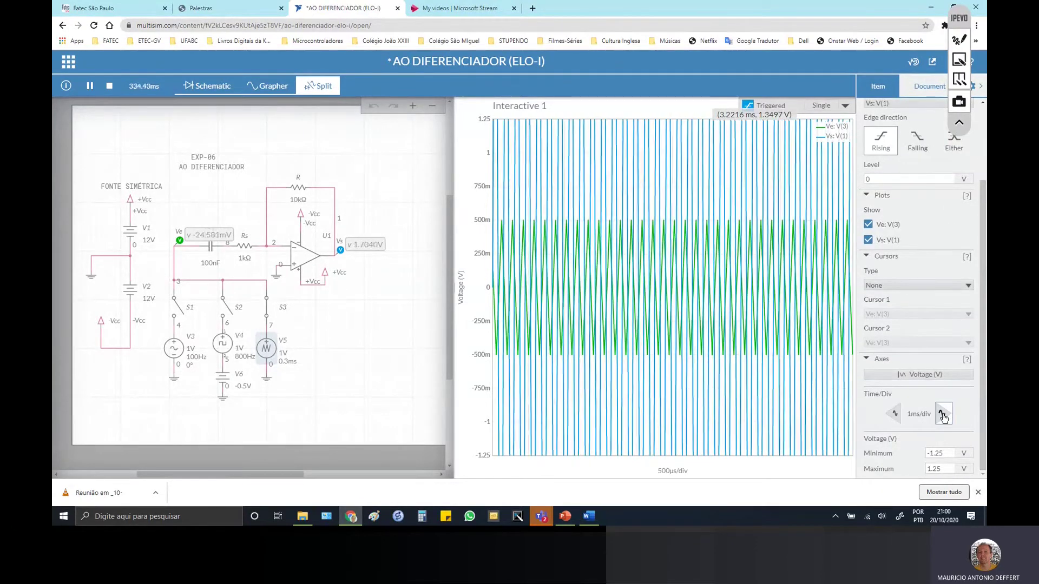
pyautogui.click(894, 416)
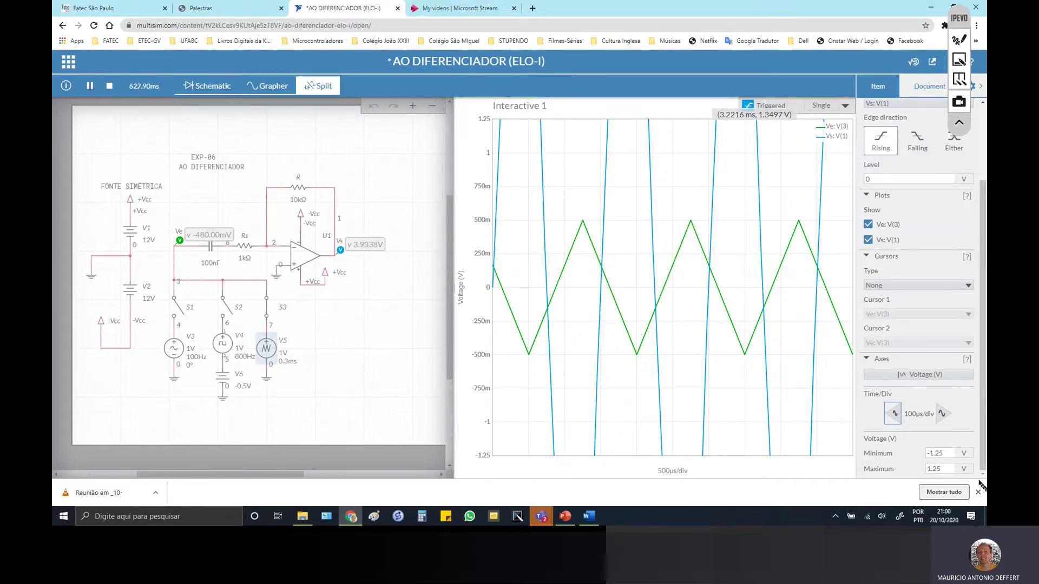
# Set the graph's voltage axis to a minimum of -12 V and a maximum of 12 V
pyautogui.moveTo(944, 453); pyautogui.dragTo(887, 453)
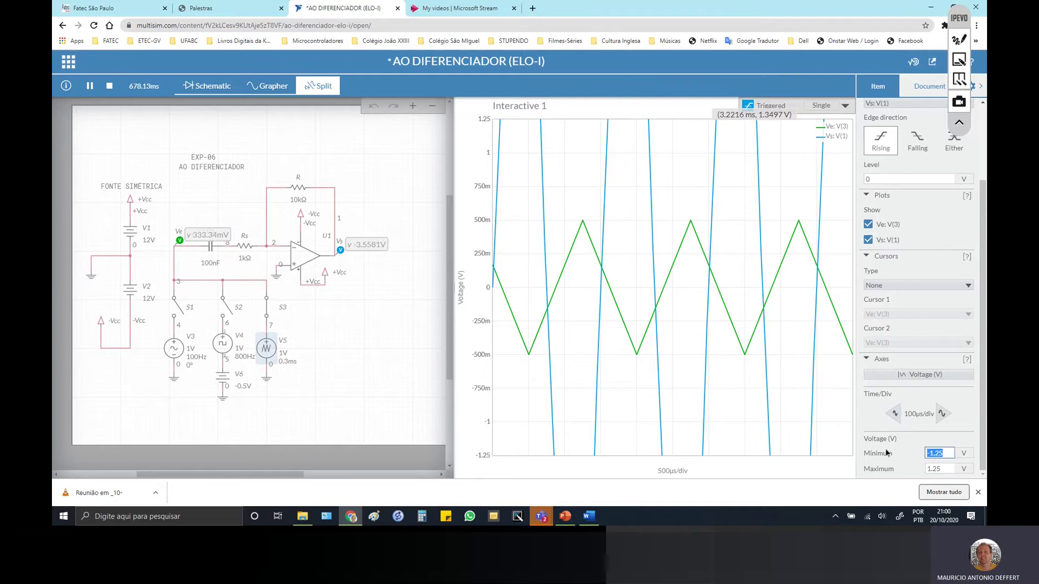
pyautogui.write('-12')
pyautogui.press('Tab')
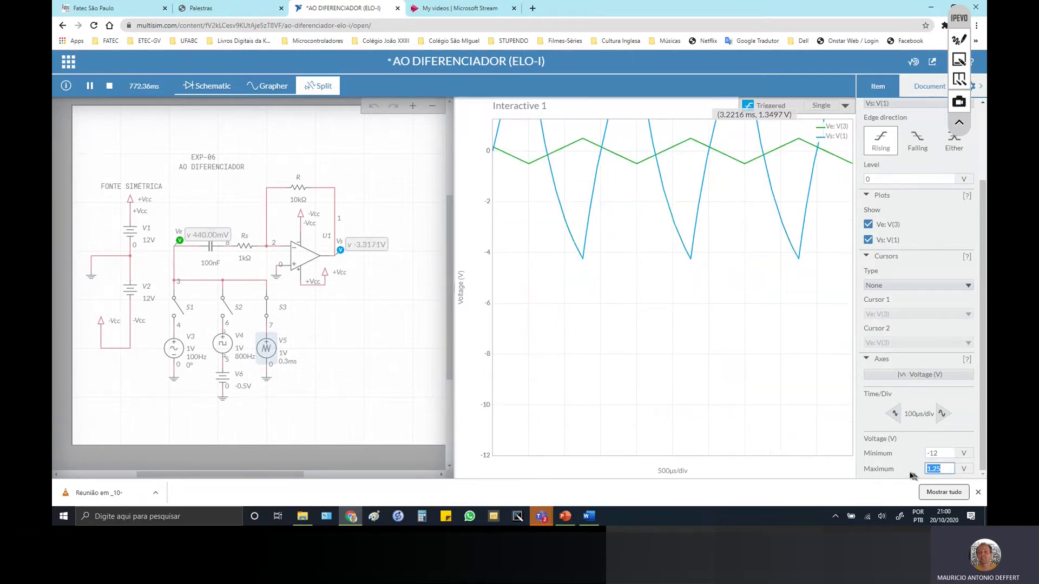
pyautogui.write('12')
pyautogui.press('Return')
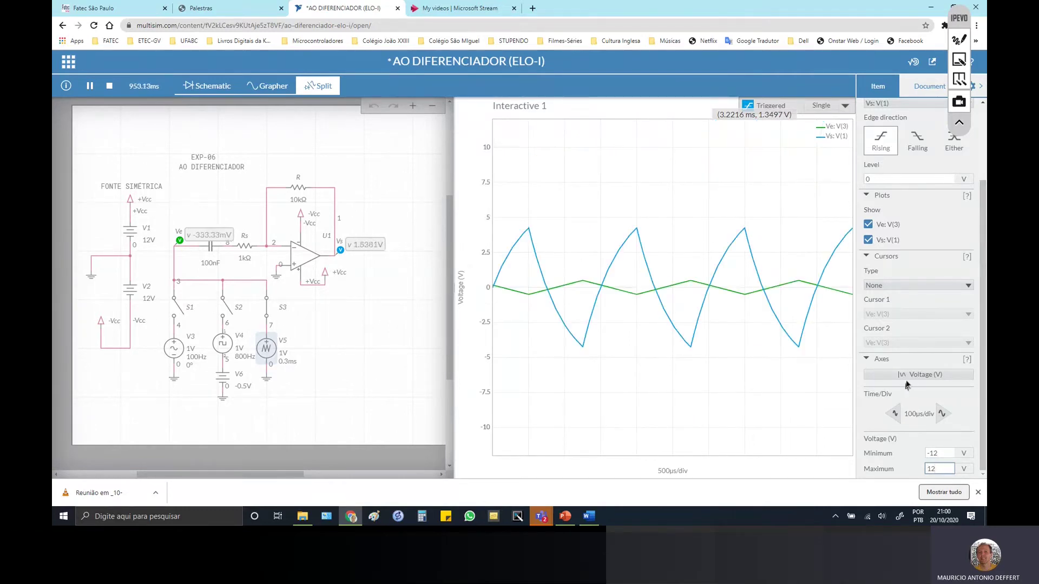
# Try time scales of 50 and 500 µs/div on the graph and settle on 200 µs/div
pyautogui.click(894, 417)
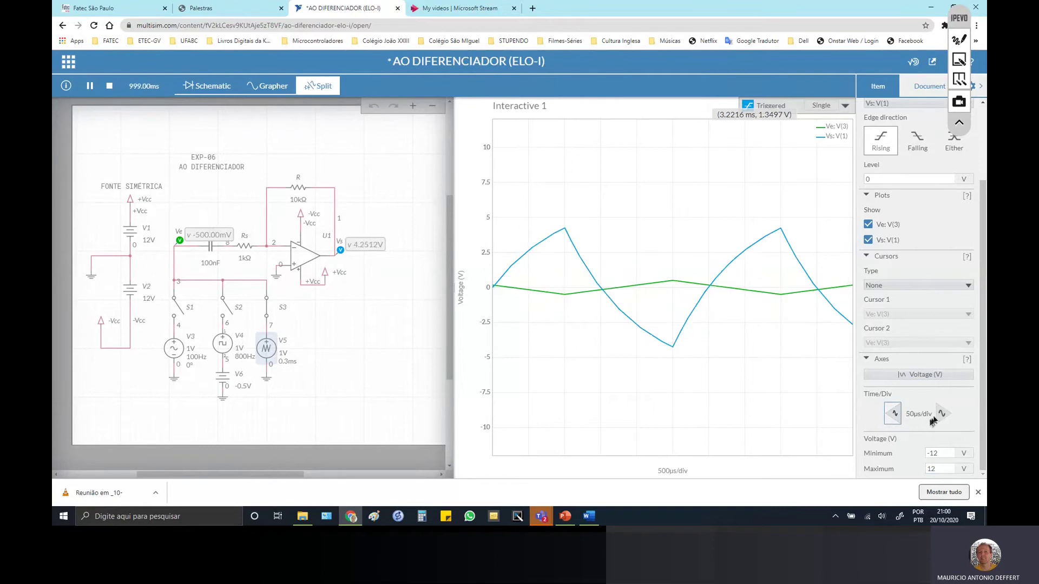
pyautogui.click(943, 414)
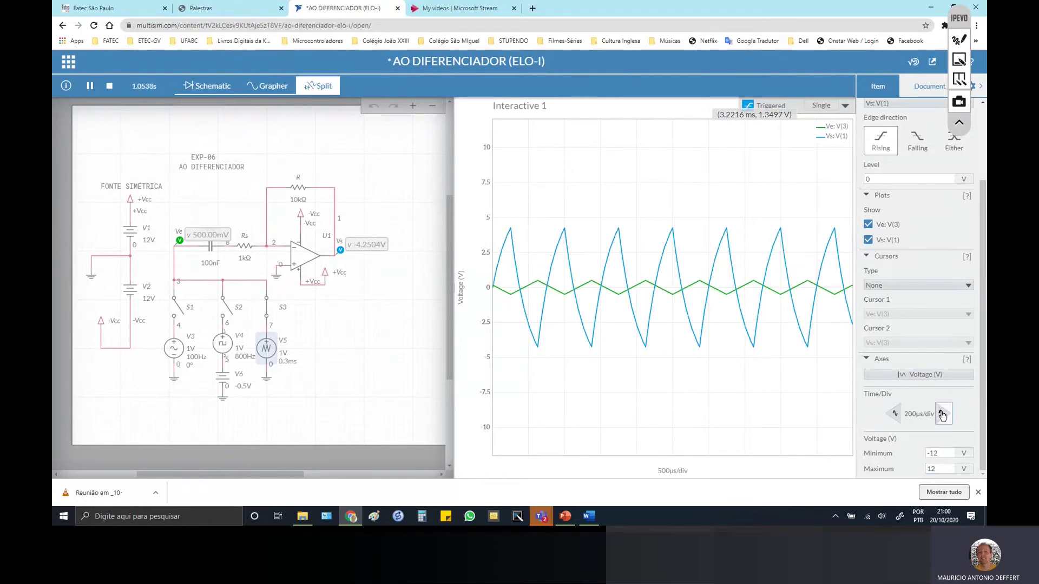
pyautogui.click(943, 415)
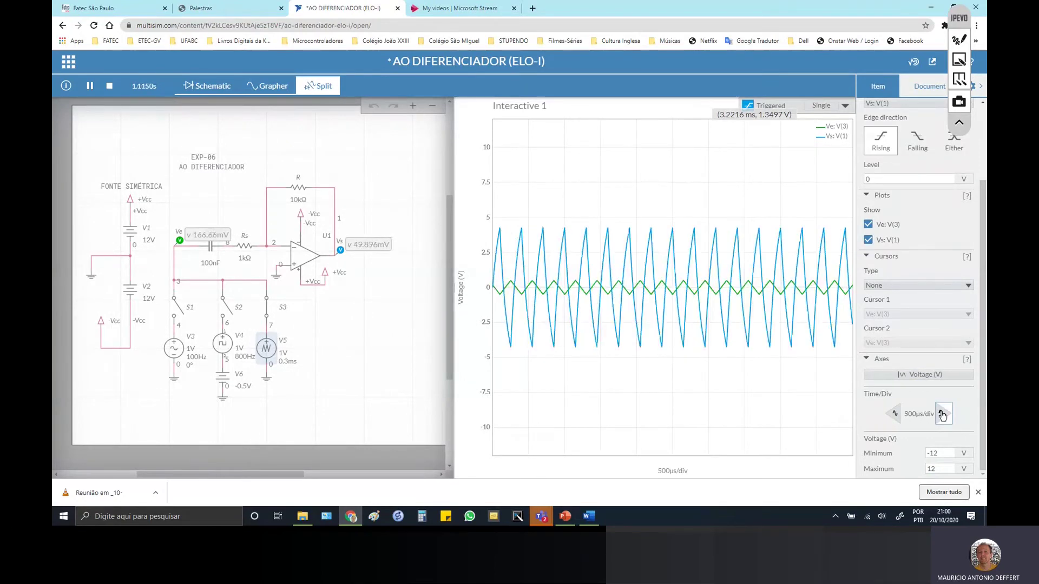
pyautogui.click(895, 415)
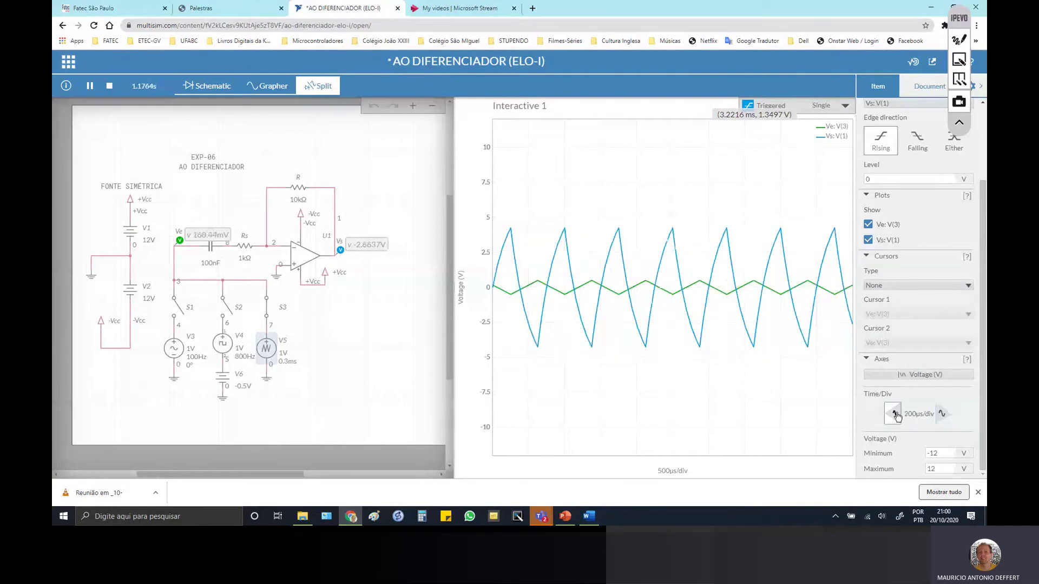